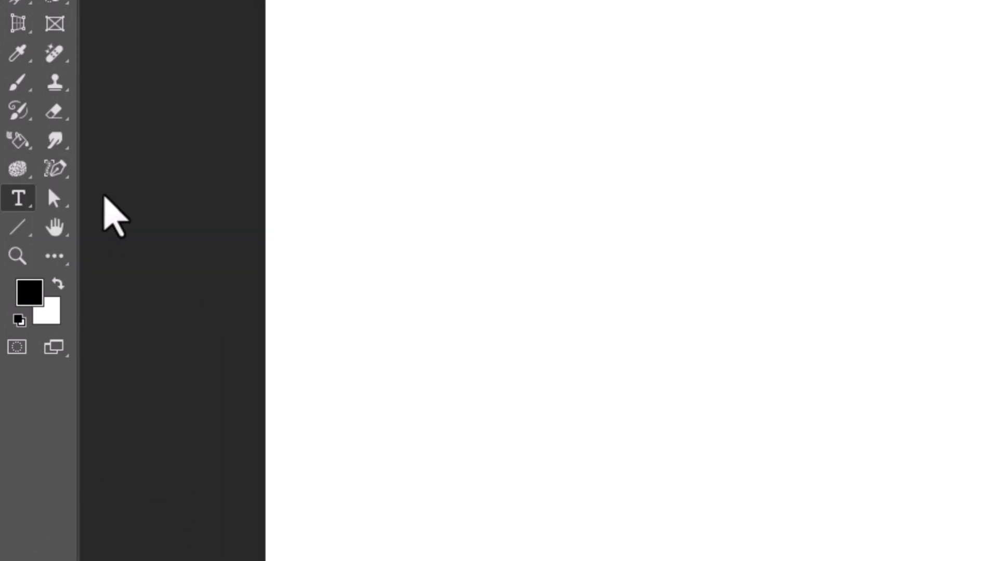
Step: Add a text layer containing the capital letter "D" on the white canvas
{"action": "left_click", "coordinate": [432, 331]}
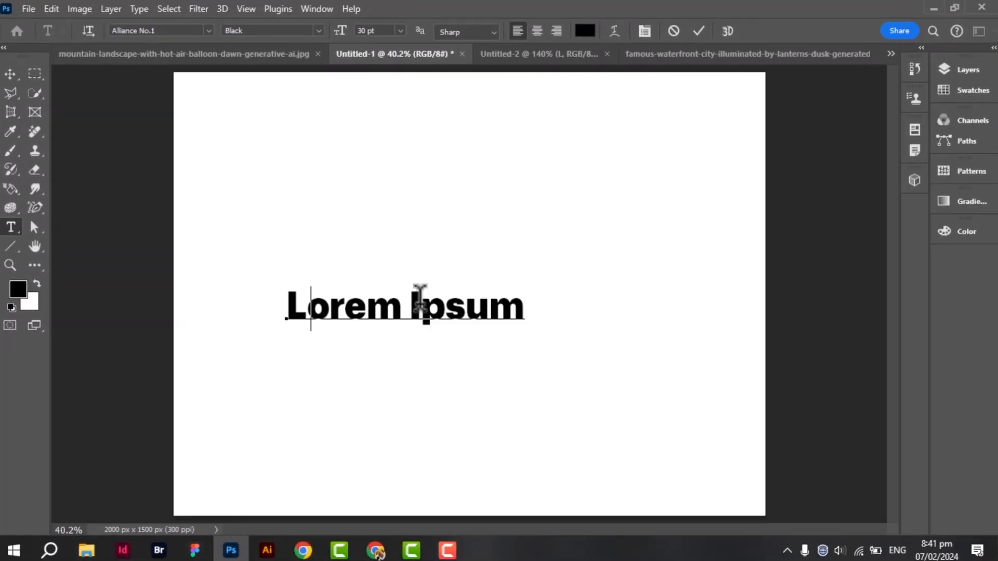
{"action": "type", "text": "d"}
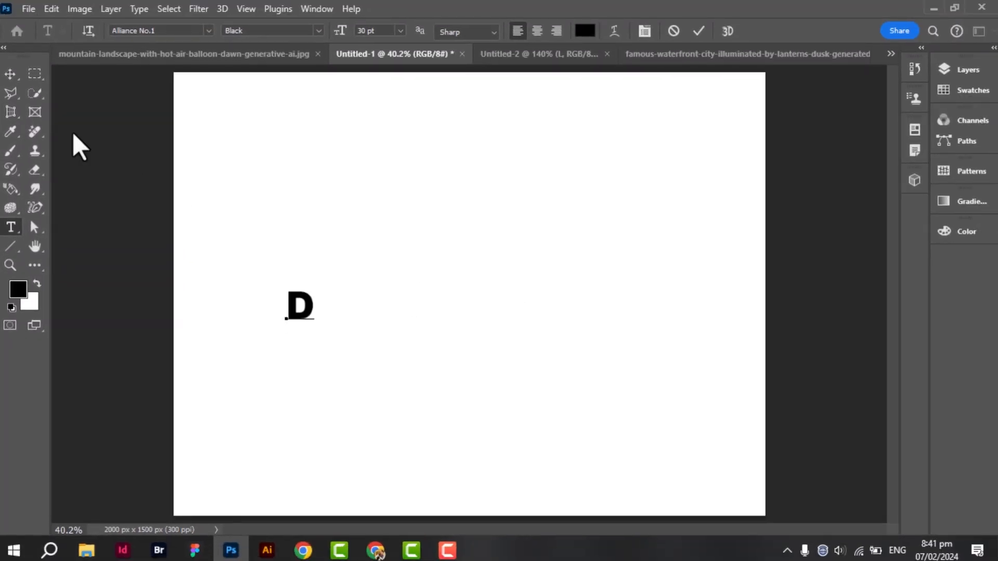
{"action": "left_click", "coordinate": [10, 74]}
Step: Enlarge the letter D proportionally until it fills most of the canvas height and move it to the canvas center
{"action": "key", "text": "ctrl+t"}
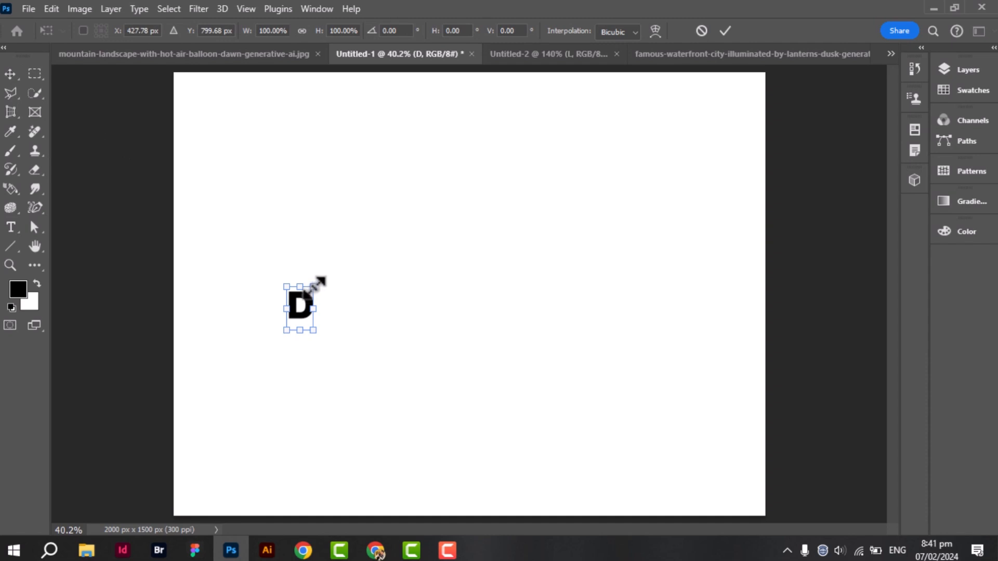
{"action": "left_click_drag", "start_coordinate": [318, 284], "coordinate": [499, 192]}
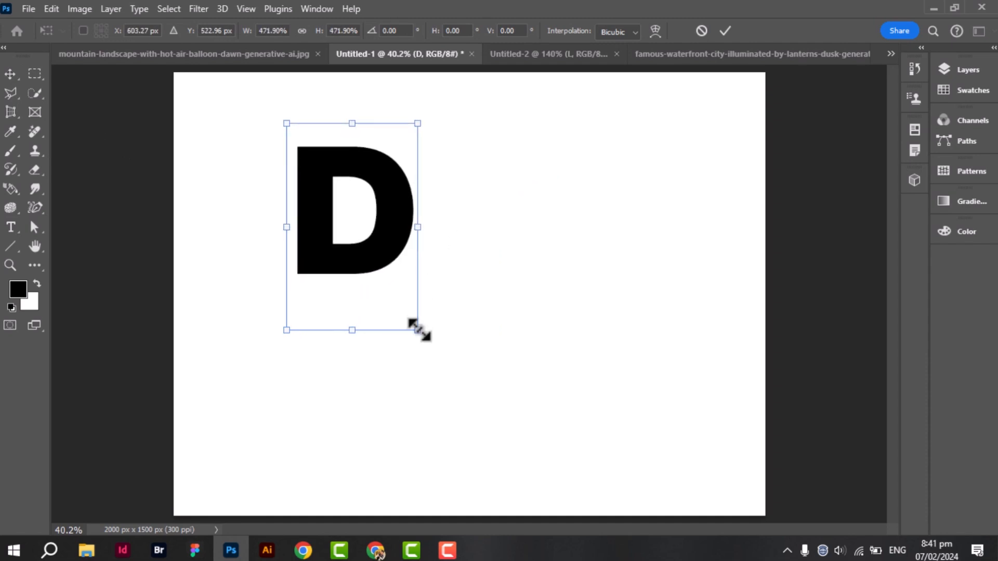
{"action": "left_click_drag", "start_coordinate": [418, 328], "coordinate": [548, 490]}
{"action": "left_click_drag", "start_coordinate": [477, 318], "coordinate": [522, 301]}
{"action": "key", "text": "Return"}
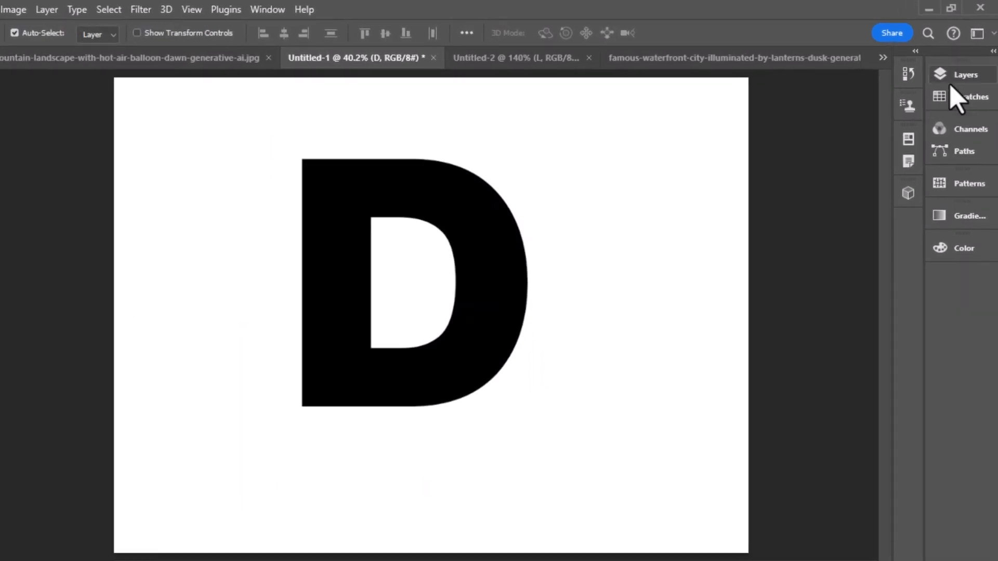
Step: Copy the mountain landscape photo with the hot-air balloon into the Untitled-1 document above the D layer
{"action": "left_click", "coordinate": [958, 73]}
{"action": "left_click", "coordinate": [684, 207]}
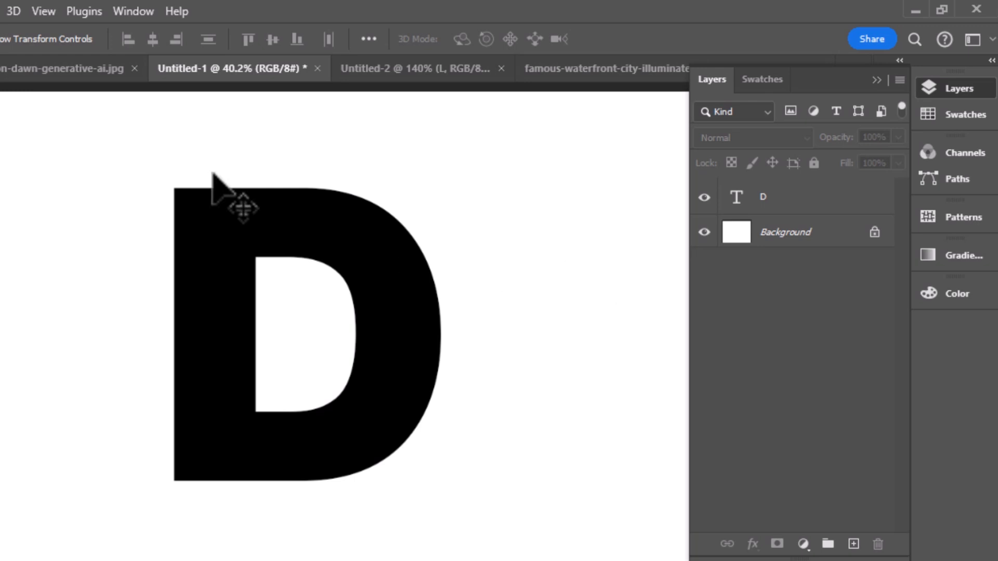
{"action": "left_click", "coordinate": [5, 70]}
{"action": "left_click_drag", "start_coordinate": [312, 438], "coordinate": [357, 354]}
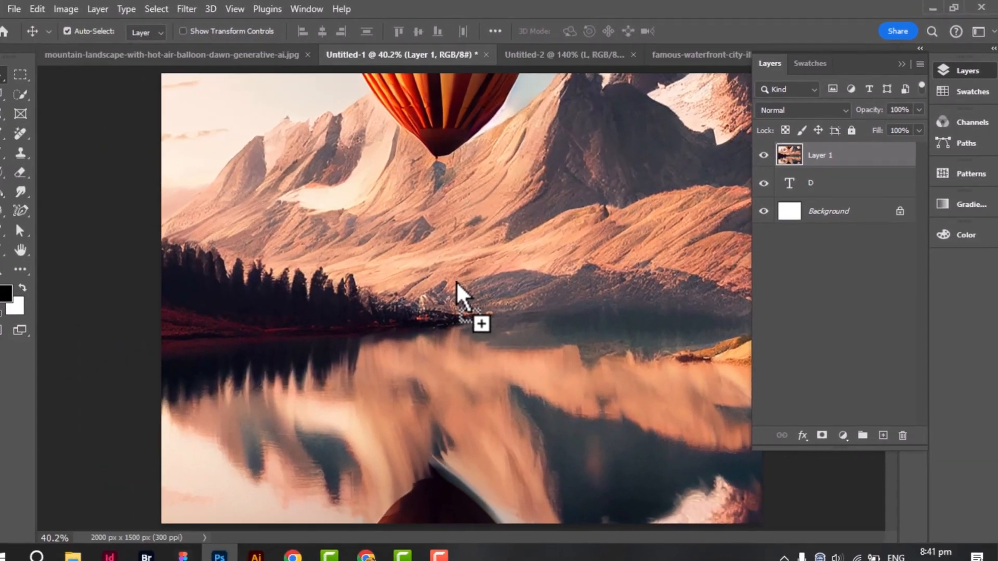
Step: Scale the landscape photo layer to 33.50% so that it lies within the canvas over the letter D
{"action": "key", "text": "ctrl+minus"}
{"action": "key", "text": "ctrl+minus"}
{"action": "key", "text": "ctrl+minus"}
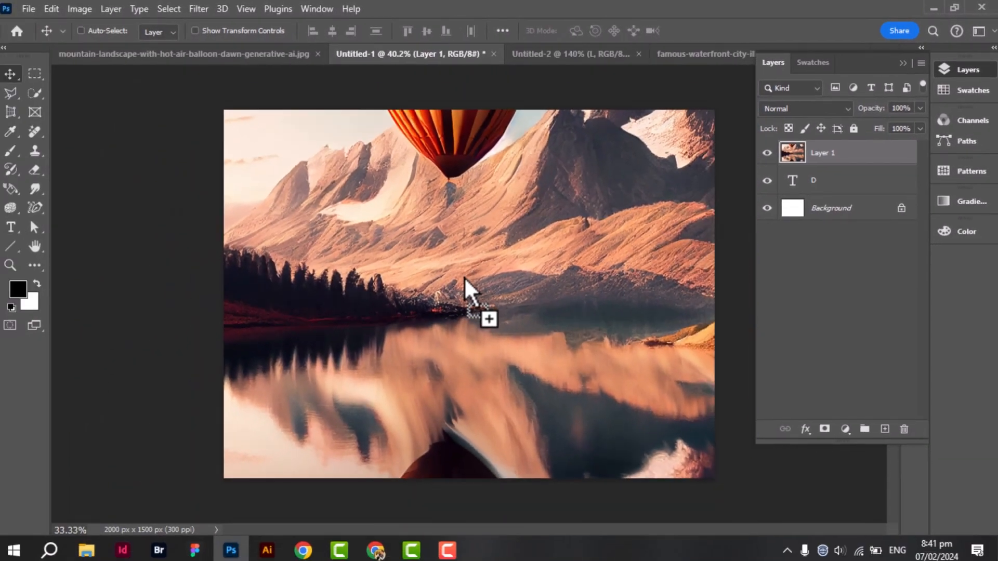
{"action": "key", "text": "ctrl+t"}
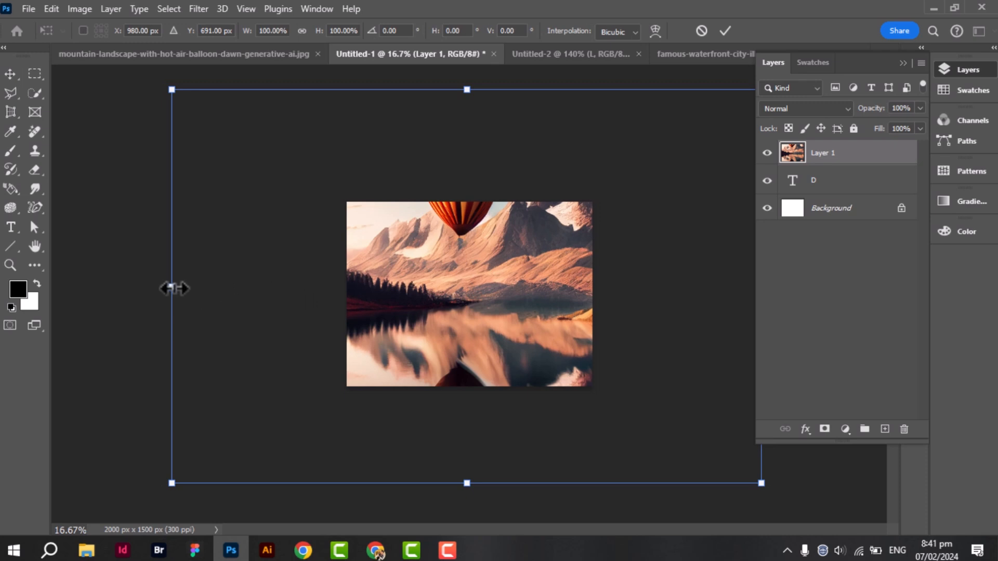
{"action": "left_click_drag", "start_coordinate": [174, 289], "coordinate": [475, 271]}
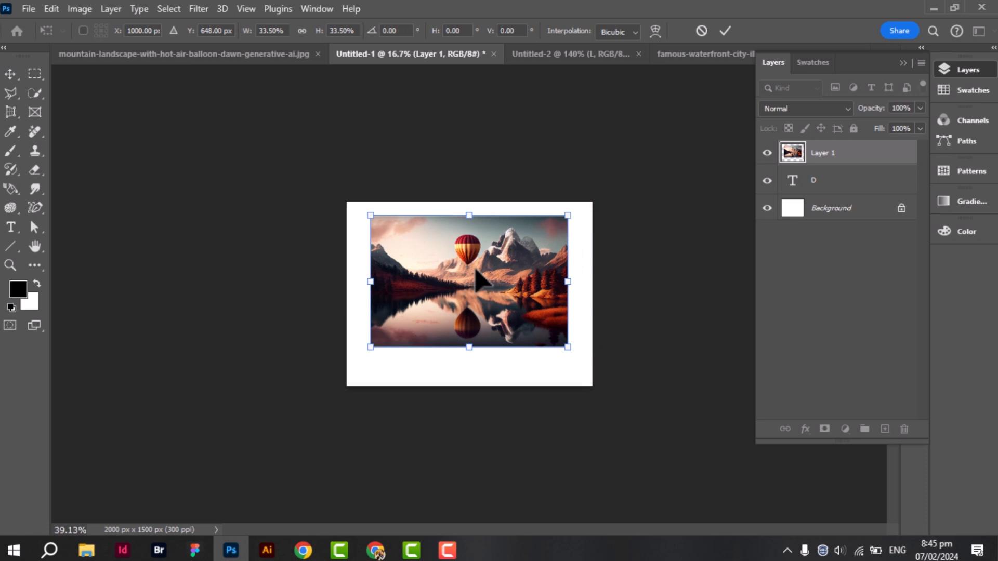
{"action": "key", "text": "ctrl+0"}
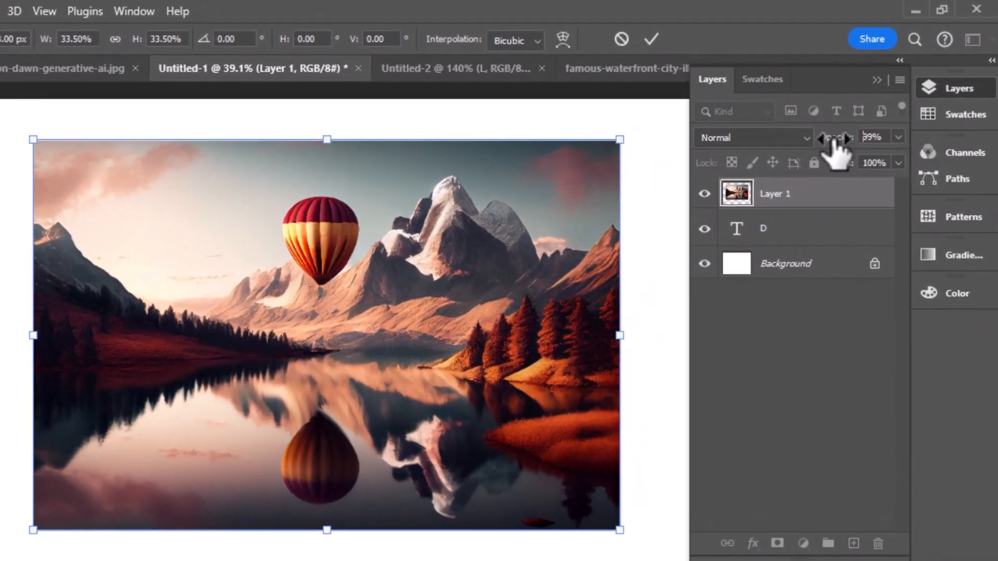
Step: Lower the photo layer's opacity to 75% and resize the photo to 30.95% over the letter D
{"action": "left_click_drag", "start_coordinate": [868, 108], "coordinate": [860, 109]}
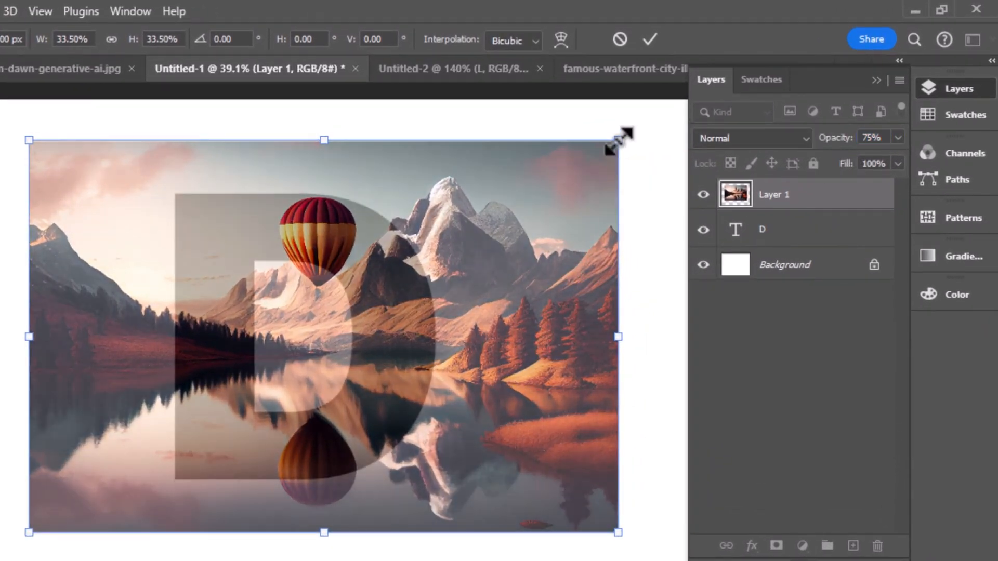
{"action": "left_click_drag", "start_coordinate": [618, 140], "coordinate": [514, 211]}
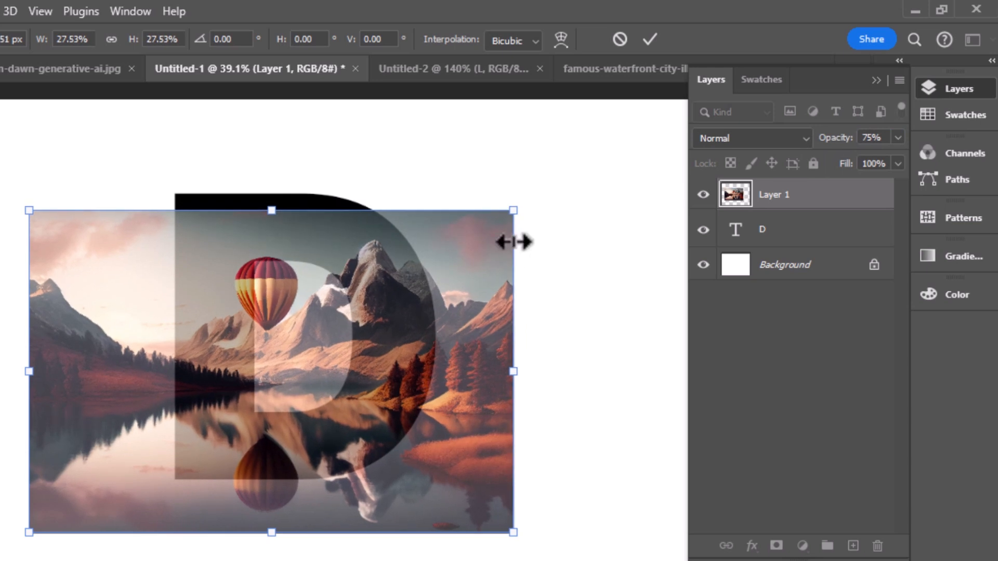
{"action": "left_click_drag", "start_coordinate": [499, 289], "coordinate": [467, 264]}
{"action": "left_click_drag", "start_coordinate": [498, 170], "coordinate": [562, 125]}
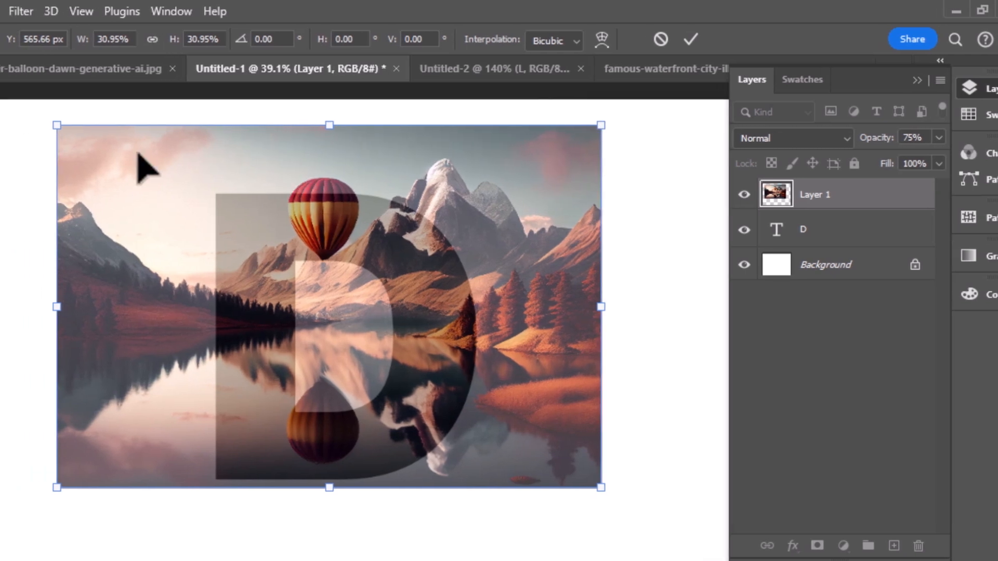
Step: Enlarge the photo to 32.71% with the balloon over the D's upper-left corner, and restore the layer's opacity to 100%
{"action": "left_click_drag", "start_coordinate": [18, 128], "coordinate": [8, 125]}
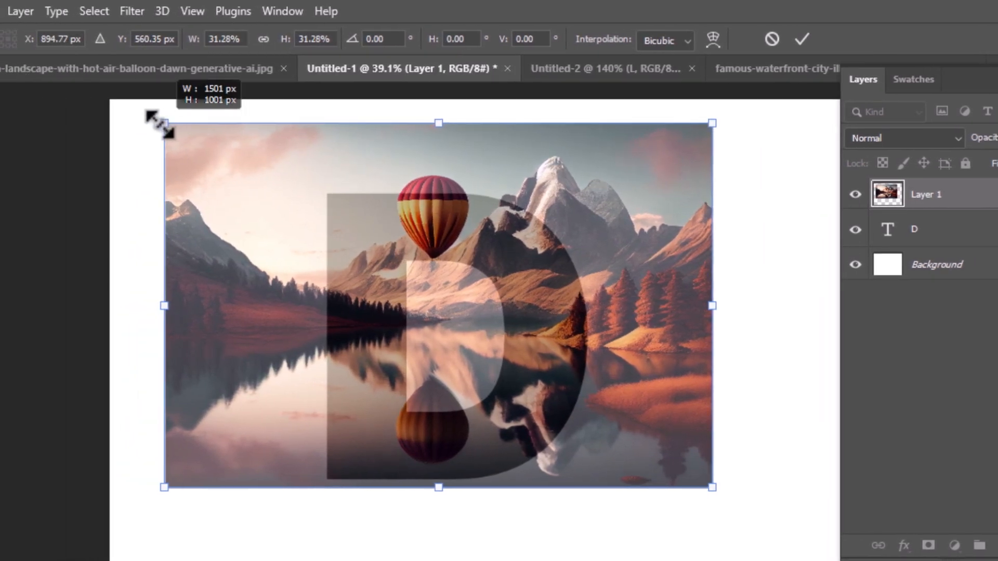
{"action": "left_click_drag", "start_coordinate": [159, 124], "coordinate": [133, 109]}
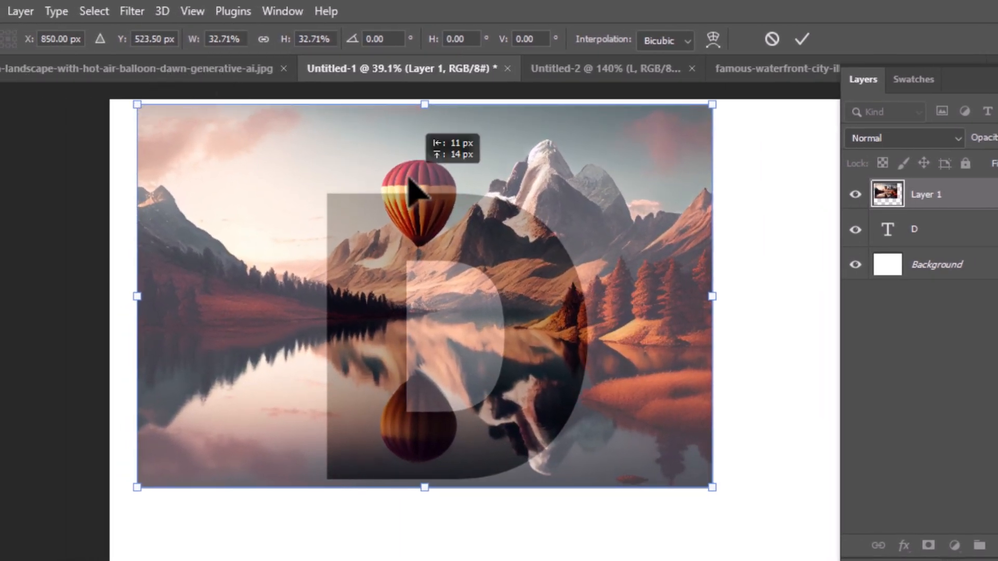
{"action": "left_click_drag", "start_coordinate": [409, 179], "coordinate": [366, 184]}
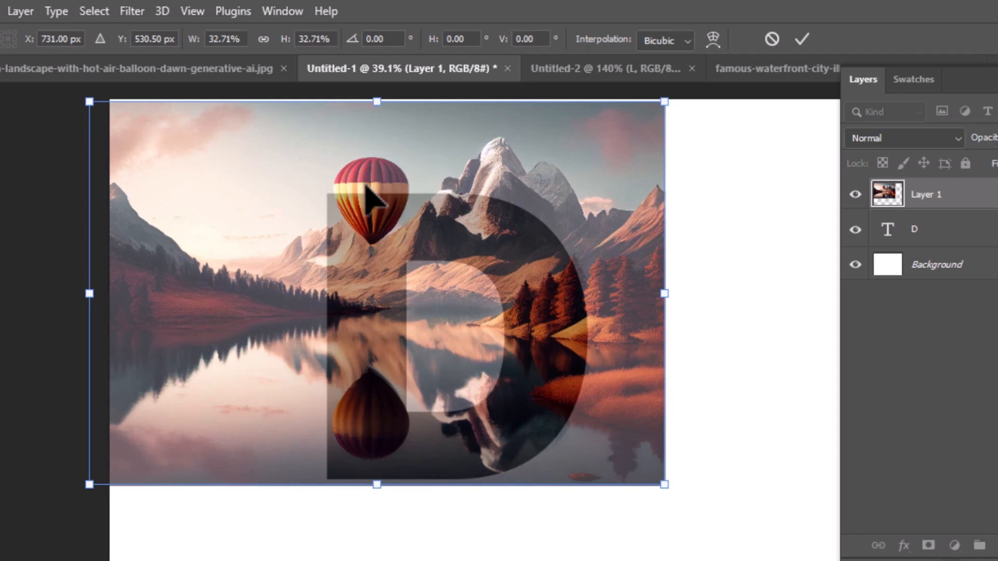
{"action": "left_click", "coordinate": [802, 39]}
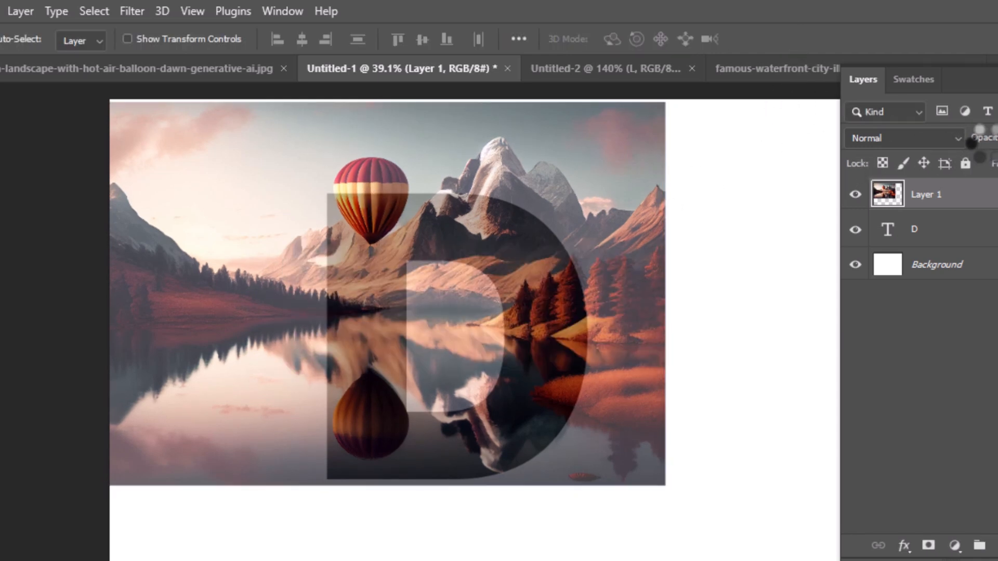
{"action": "left_click_drag", "start_coordinate": [984, 138], "coordinate": [997, 140]}
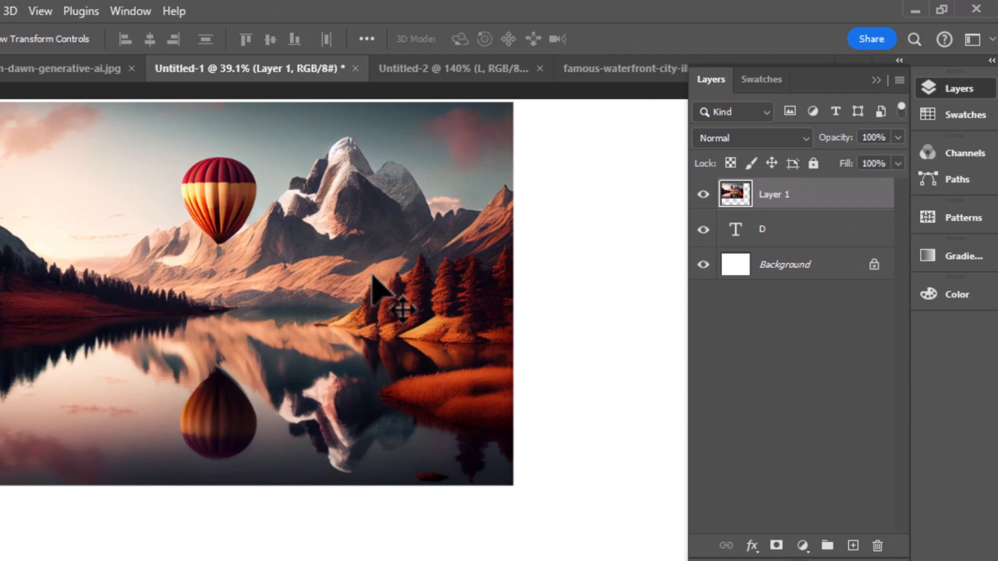
Step: Select the upper hot-air balloon with the Quick Selection tool and copy it to its own layer
{"action": "scroll", "coordinate": [386, 277], "scroll_direction": "up", "scroll_amount": 2}
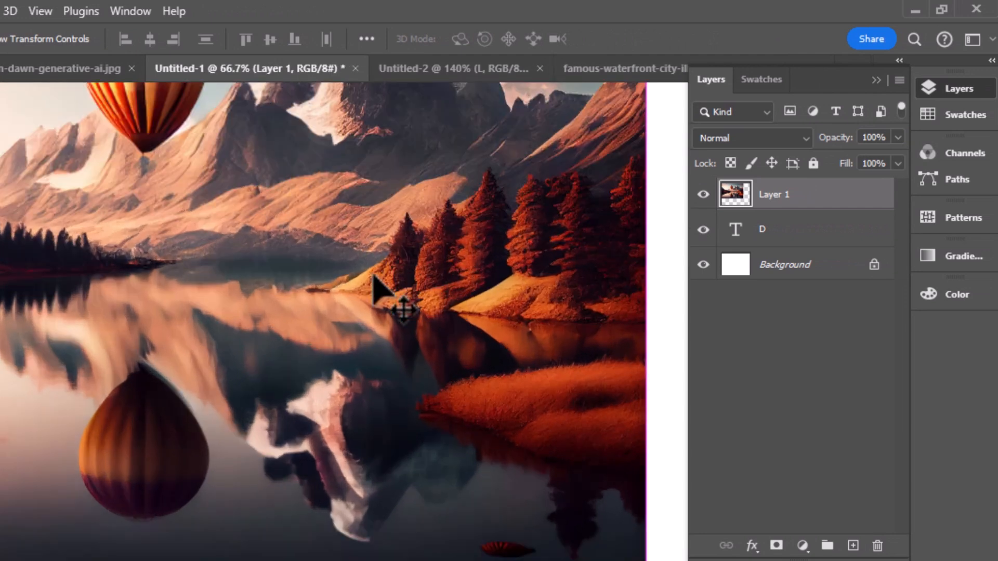
{"action": "scroll", "coordinate": [373, 276], "scroll_direction": "up", "scroll_amount": 3}
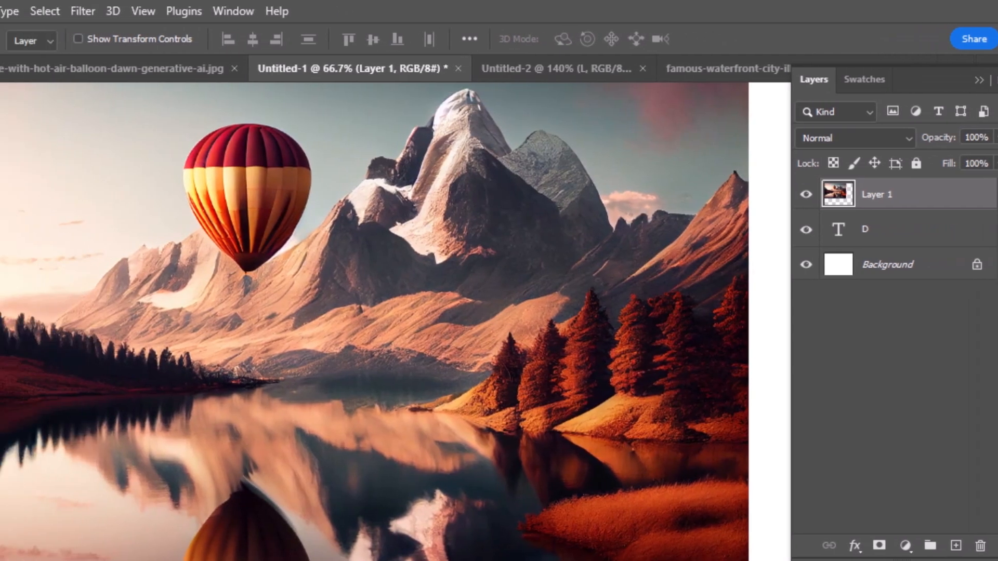
{"action": "left_click", "coordinate": [48, 123]}
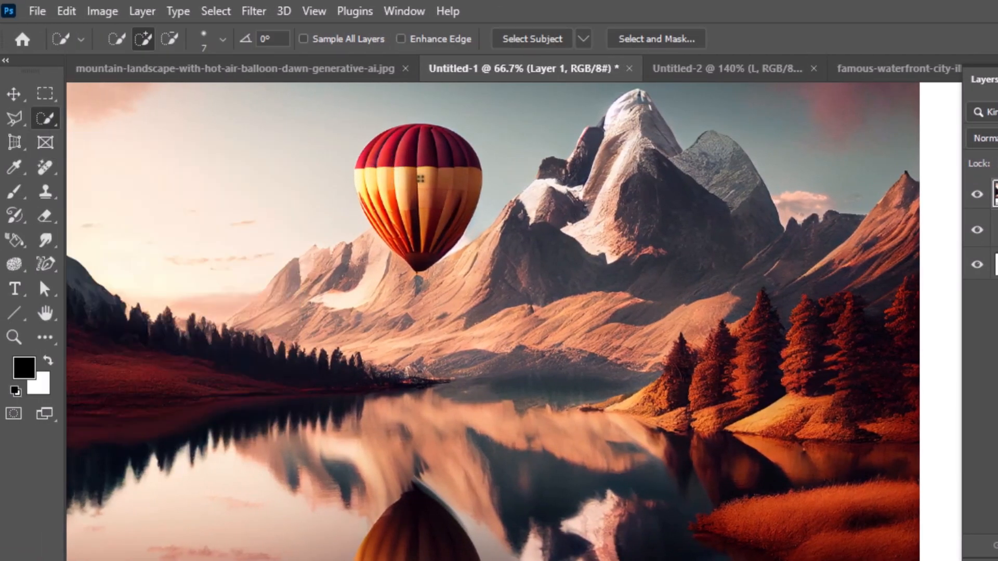
{"action": "mouse_move", "coordinate": [414, 159]}
{"action": "left_mouse_down"}
{"action": "mouse_move", "coordinate": [400, 145]}
{"action": "mouse_move", "coordinate": [412, 216]}
{"action": "mouse_move", "coordinate": [385, 176]}
{"action": "mouse_move", "coordinate": [392, 208]}
{"action": "mouse_move", "coordinate": [371, 183]}
{"action": "left_mouse_up"}
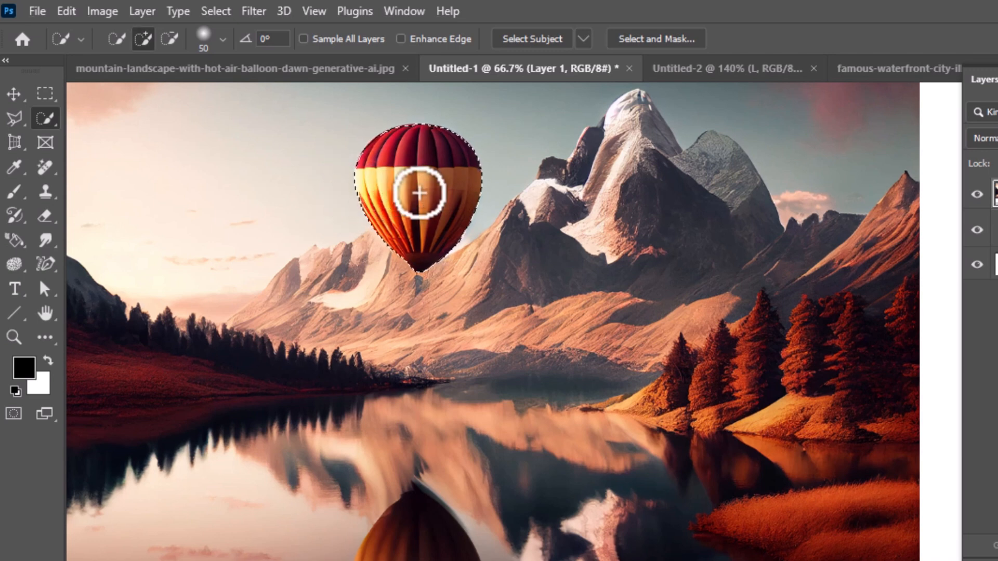
{"action": "key", "text": "ctrl+0"}
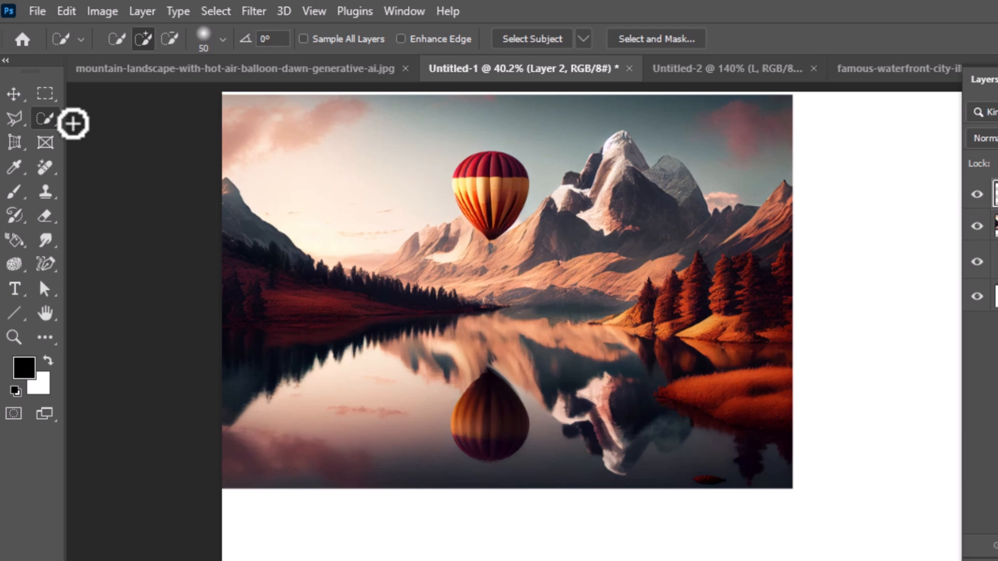
{"action": "left_click", "coordinate": [13, 94]}
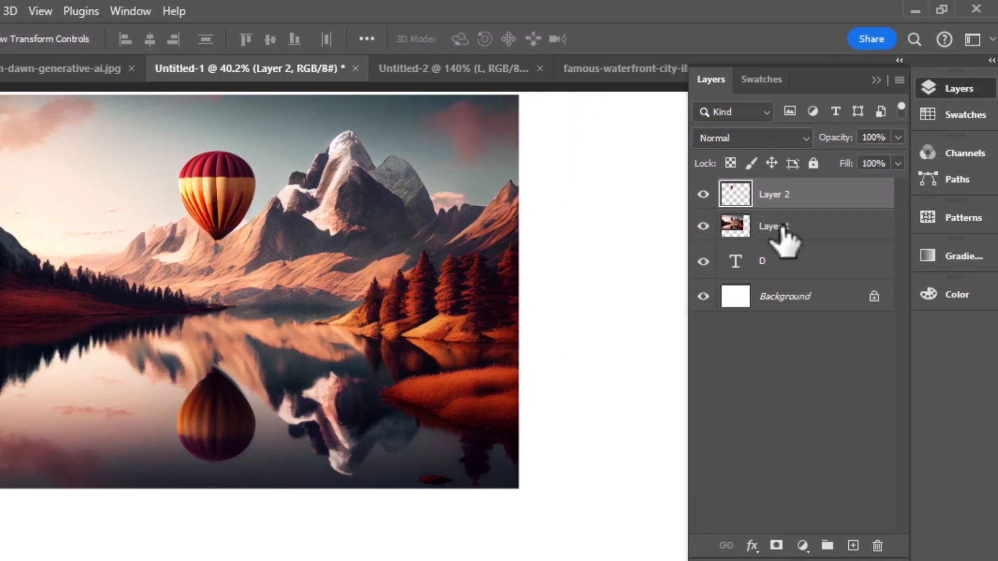
Step: Clip the landscape photo layer to the D text layer with a clipping mask
{"action": "left_click", "coordinate": [782, 228]}
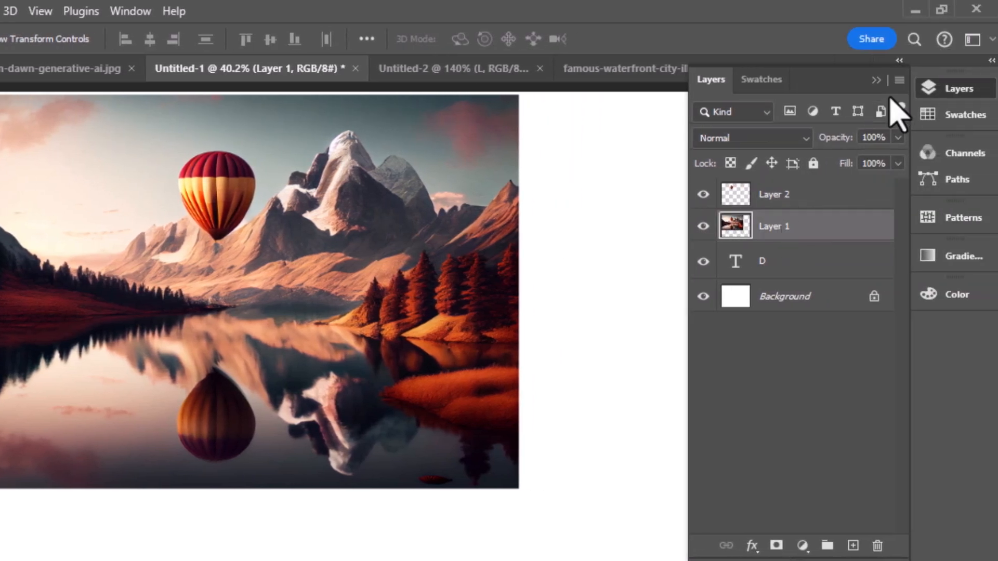
{"action": "left_click", "coordinate": [900, 80]}
{"action": "left_click", "coordinate": [855, 499]}
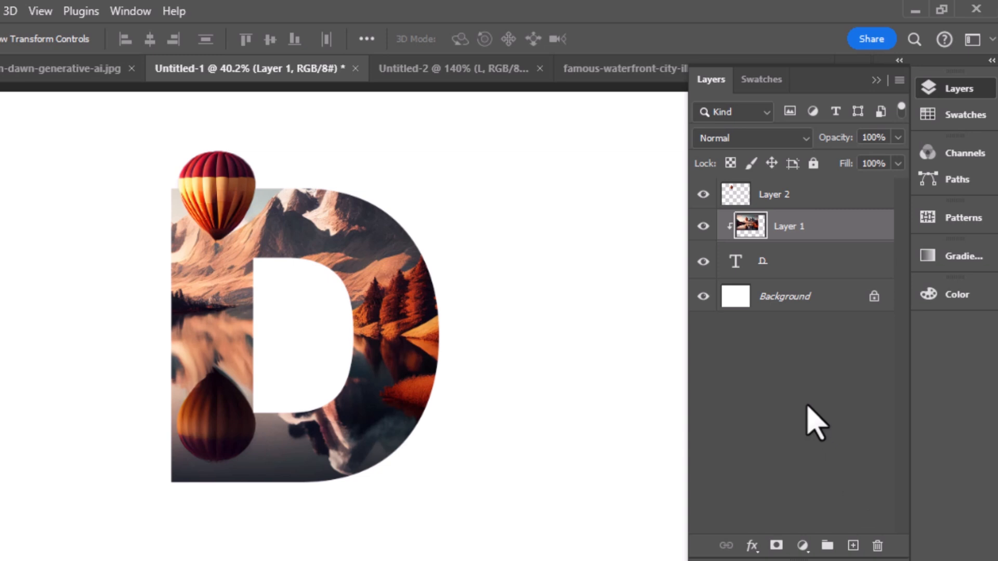
Step: Unlock the background layer and add a Gradient fill layer above it with the Radial style
{"action": "left_click", "coordinate": [874, 302]}
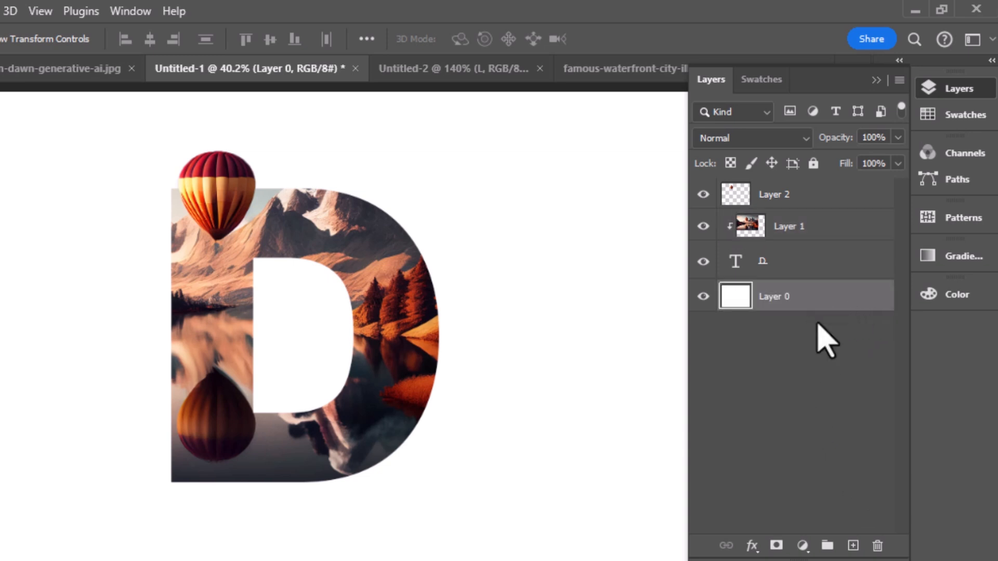
{"action": "left_click", "coordinate": [803, 546]}
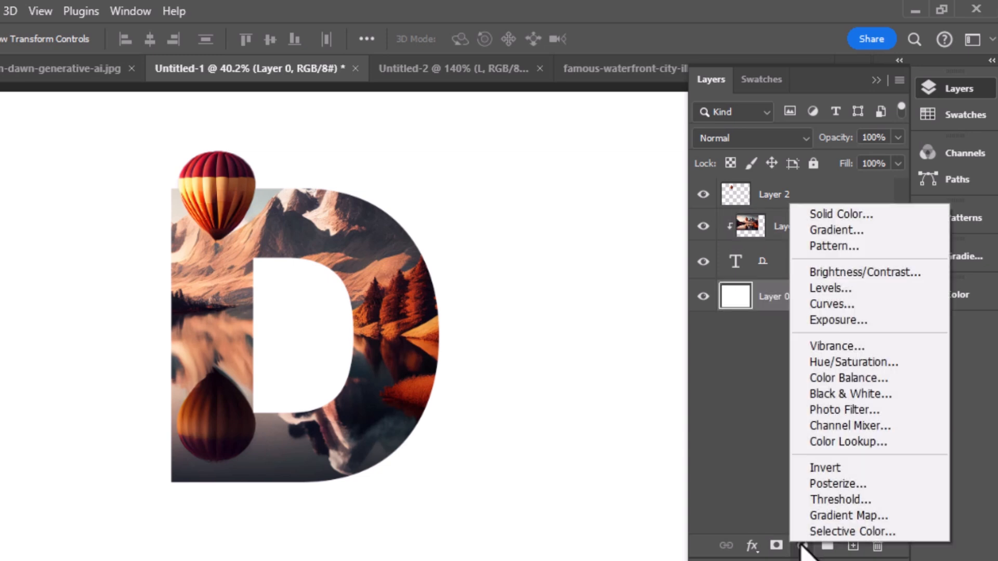
{"action": "left_click", "coordinate": [834, 227]}
{"action": "left_click", "coordinate": [661, 141]}
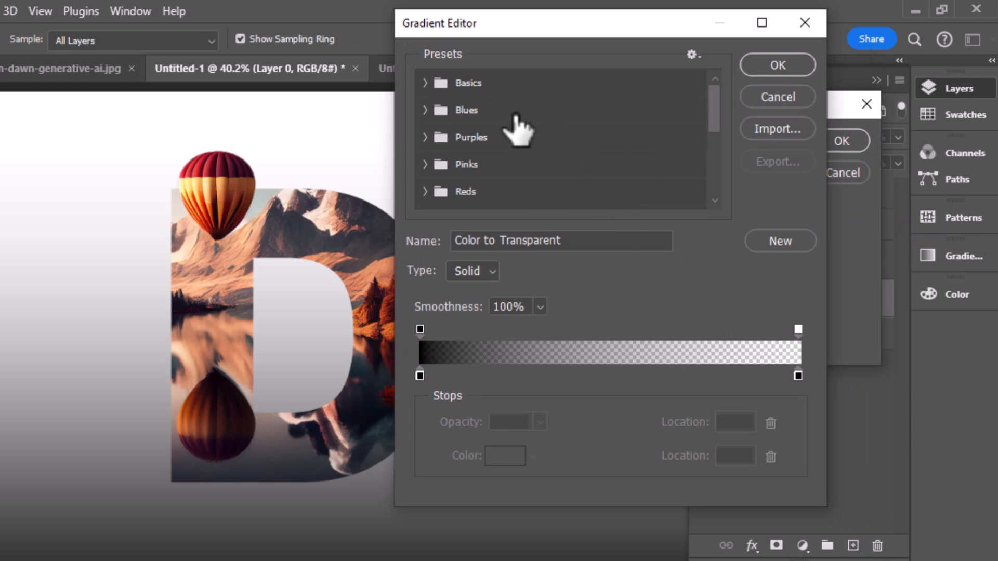
{"action": "left_click", "coordinate": [778, 65]}
{"action": "left_click", "coordinate": [644, 172]}
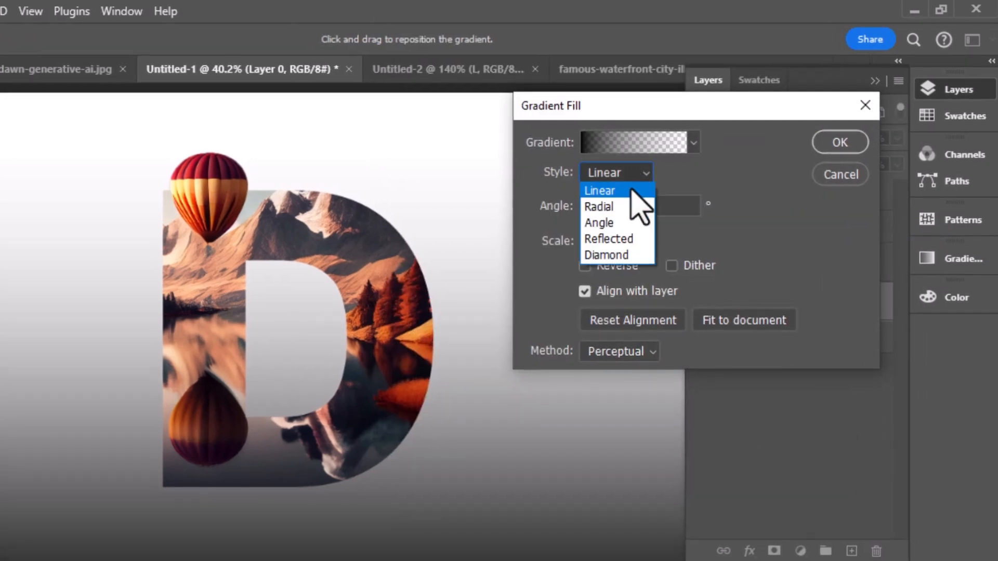
{"action": "left_click", "coordinate": [622, 206]}
Step: Choose the black-to-white preset from the Basics group for the gradient fill
{"action": "left_click", "coordinate": [650, 144]}
{"action": "left_click", "coordinate": [419, 84]}
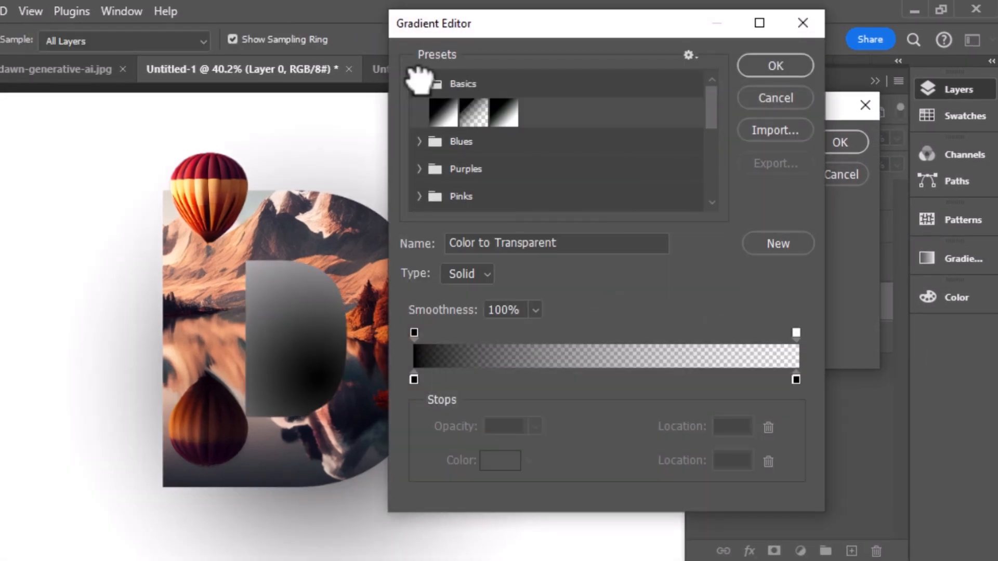
{"action": "left_click", "coordinate": [502, 112]}
Step: Change the gradient's black starting color stop to near-white fefefe
{"action": "double_click", "coordinate": [415, 380]}
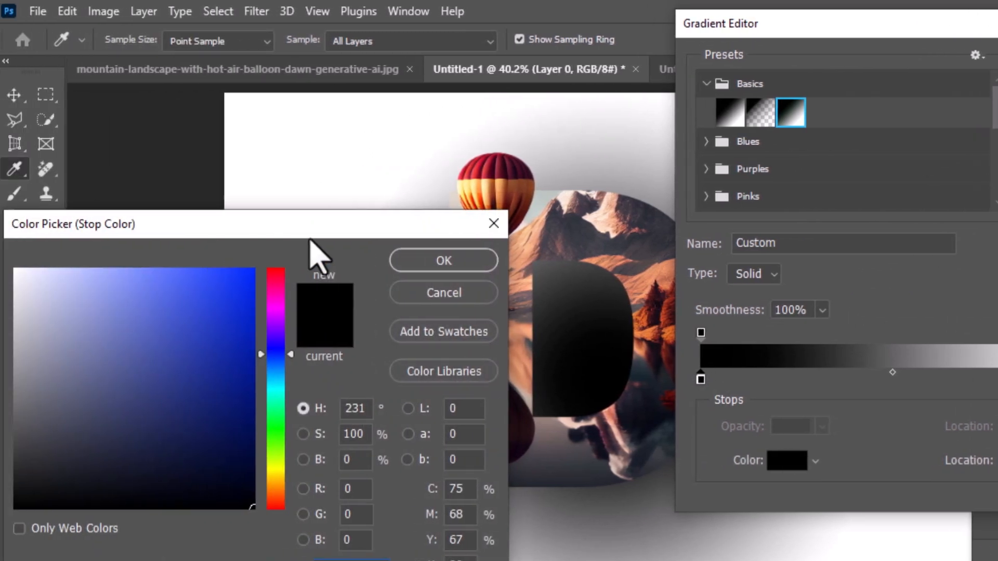
{"action": "left_click_drag", "start_coordinate": [309, 239], "coordinate": [375, 159]}
{"action": "left_click", "coordinate": [116, 213]}
{"action": "left_click_drag", "start_coordinate": [115, 213], "coordinate": [101, 193]}
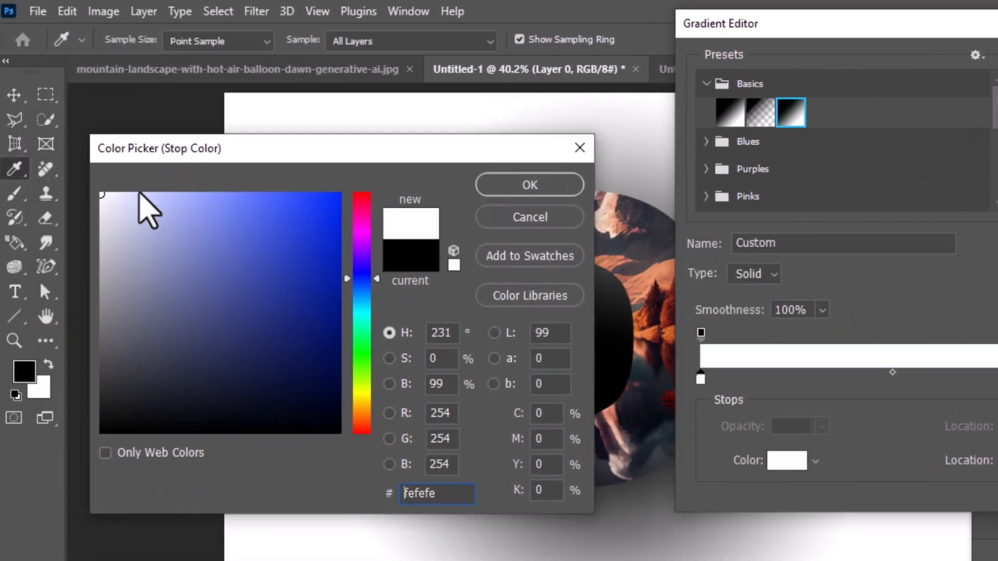
{"action": "left_click", "coordinate": [525, 186]}
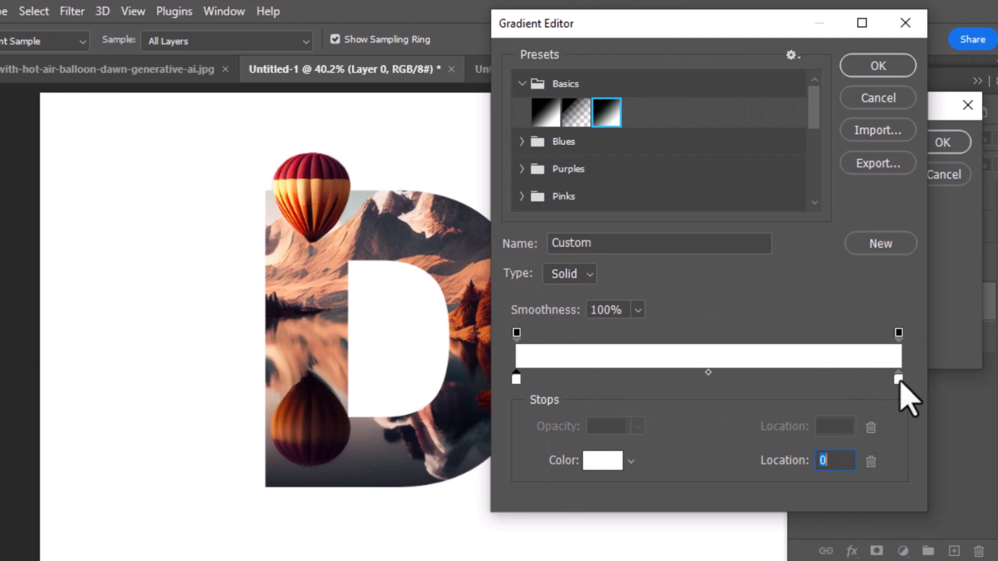
Step: Set the gradient's ending color stop to red ff4646
{"action": "double_click", "coordinate": [899, 380]}
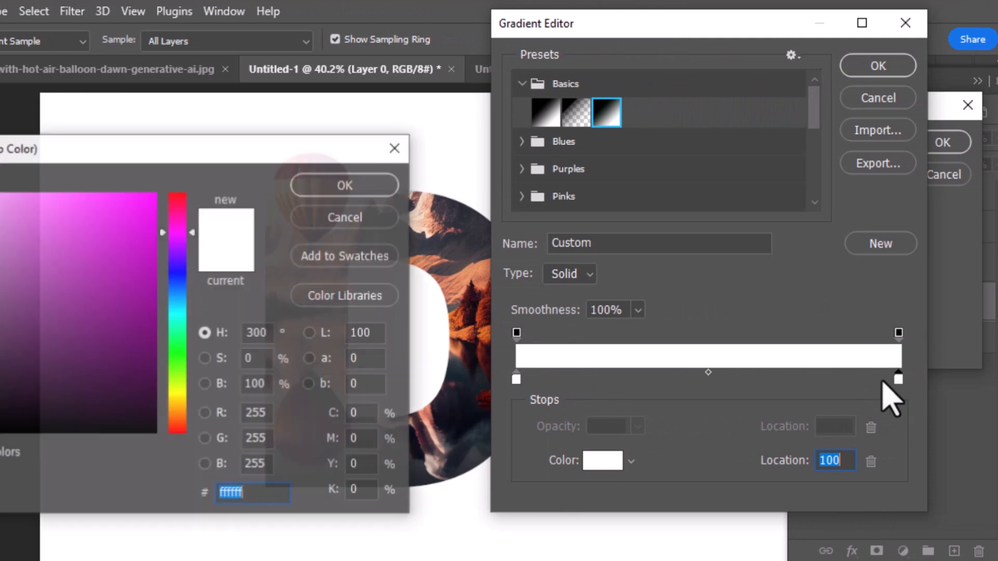
{"action": "left_click_drag", "start_coordinate": [178, 234], "coordinate": [178, 190]}
{"action": "left_click", "coordinate": [45, 197]}
{"action": "left_click", "coordinate": [60, 196]}
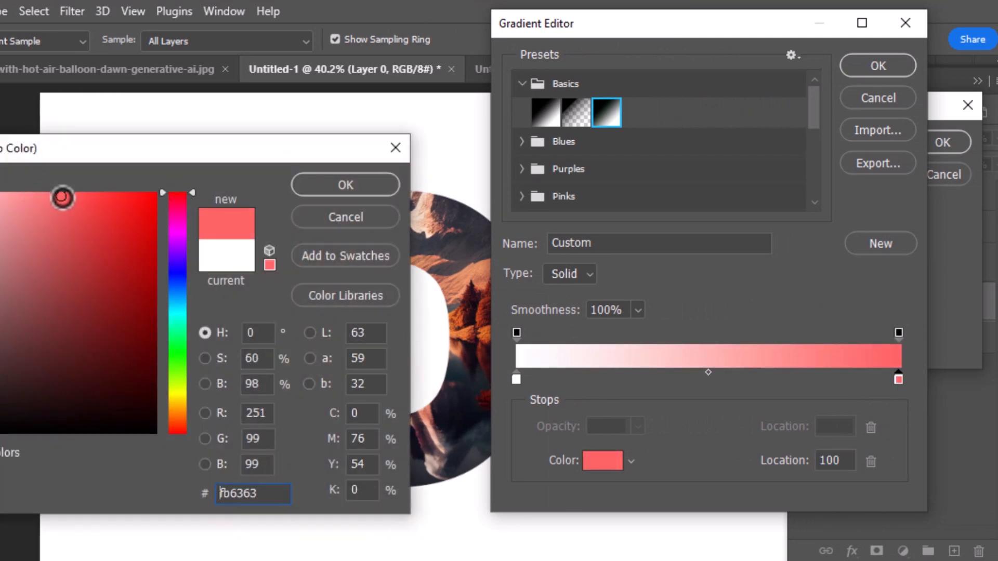
{"action": "left_click", "coordinate": [89, 193]}
{"action": "left_click_drag", "start_coordinate": [90, 192], "coordinate": [102, 195]}
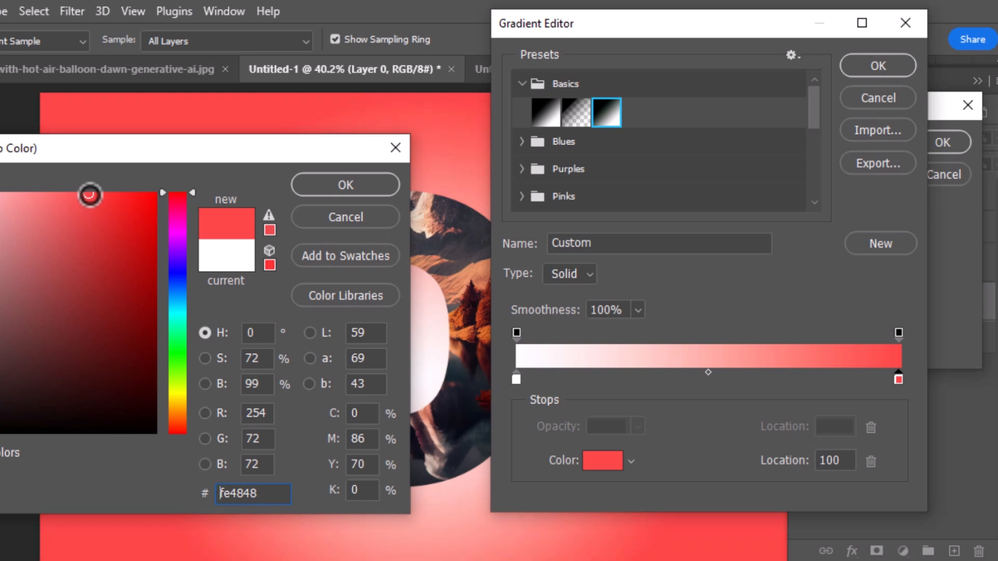
{"action": "left_click", "coordinate": [90, 195]}
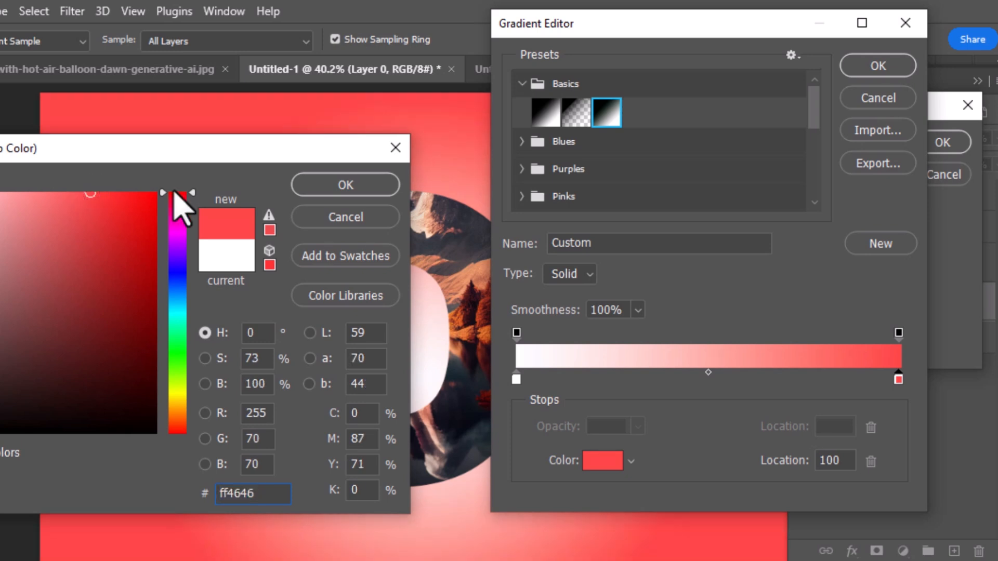
{"action": "left_click", "coordinate": [347, 186]}
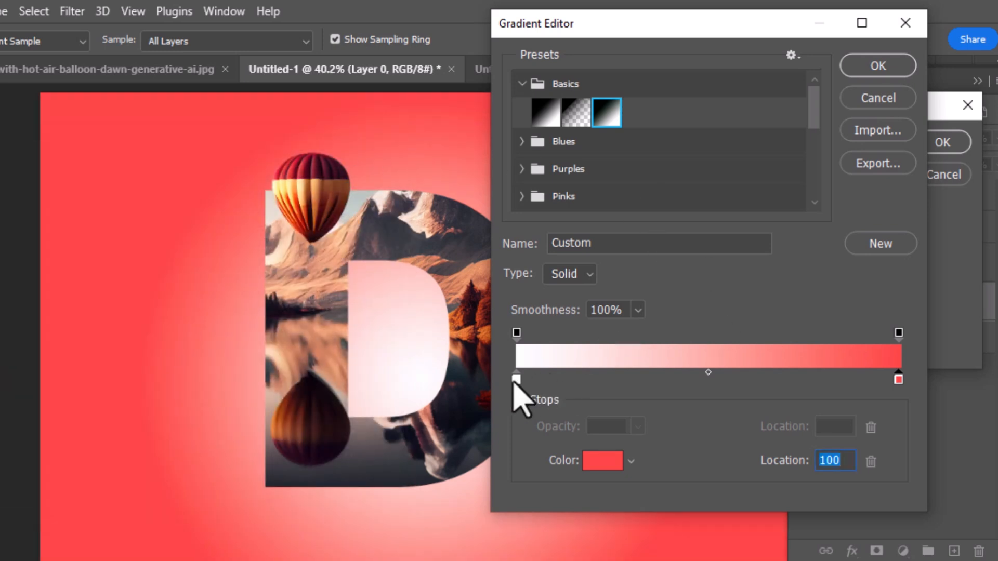
Step: Change the gradient's starting color stop to light pink fbbbbb
{"action": "double_click", "coordinate": [515, 380]}
{"action": "left_click", "coordinate": [65, 198]}
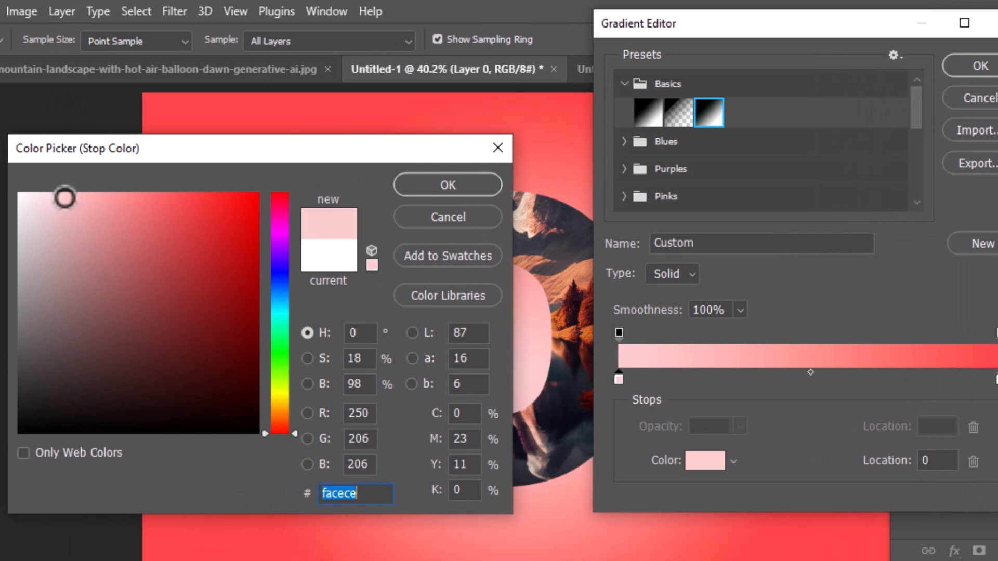
{"action": "left_click_drag", "start_coordinate": [65, 198], "coordinate": [84, 196]}
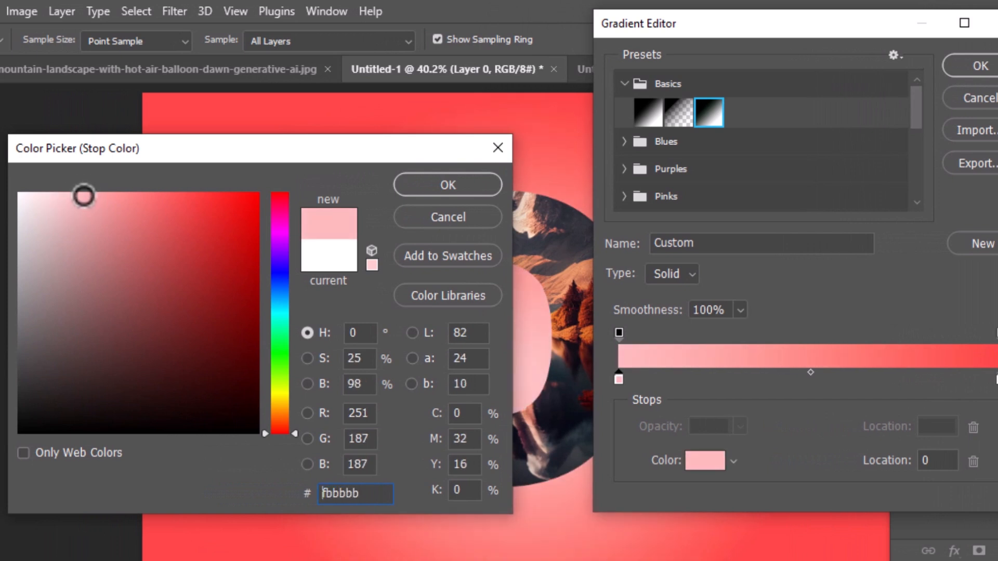
{"action": "left_click", "coordinate": [422, 183]}
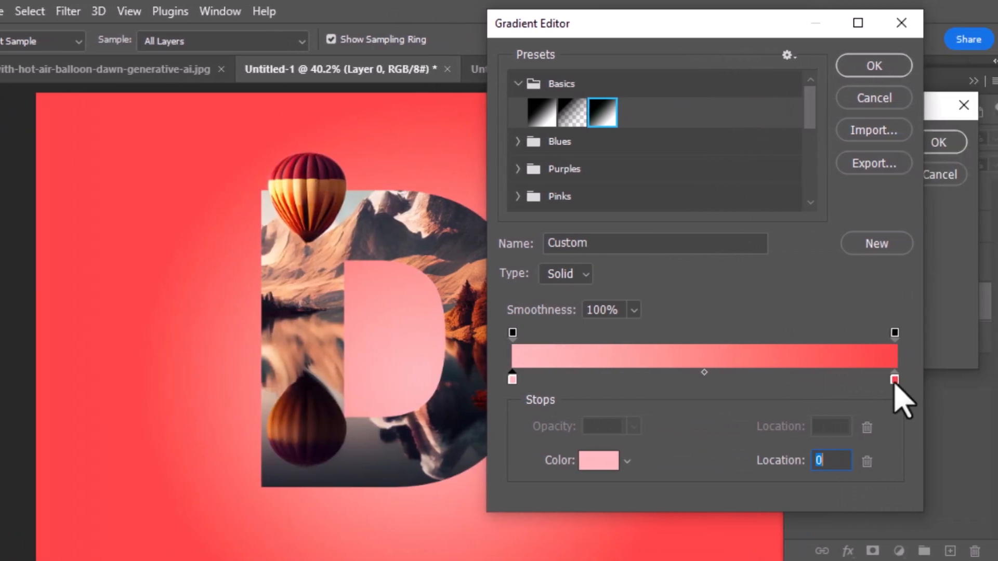
Step: Set the gradient's ending color stop to a slightly deeper red, fe4141
{"action": "double_click", "coordinate": [997, 380]}
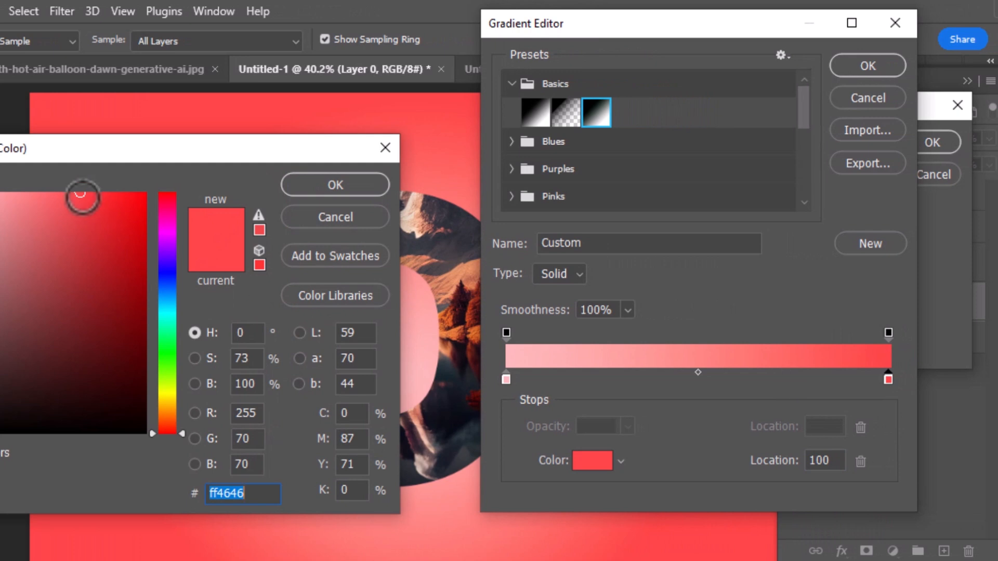
{"action": "mouse_move", "coordinate": [82, 197]}
{"action": "left_mouse_down"}
{"action": "mouse_move", "coordinate": [107, 196]}
{"action": "mouse_move", "coordinate": [94, 196]}
{"action": "left_mouse_up"}
{"action": "left_click_drag", "start_coordinate": [92, 156], "coordinate": [661, 186]}
{"action": "left_click_drag", "start_coordinate": [663, 222], "coordinate": [655, 225]}
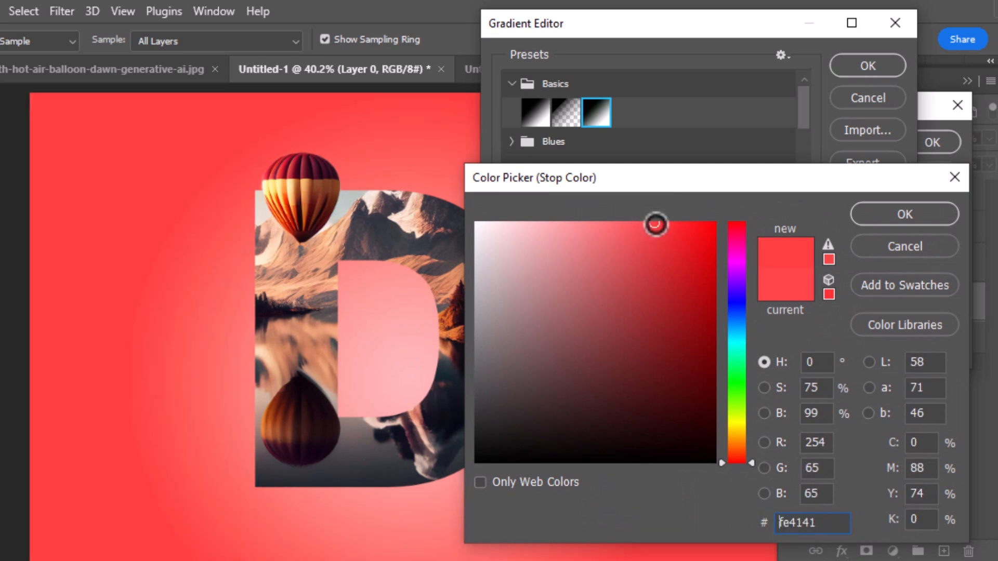
{"action": "left_click", "coordinate": [905, 216]}
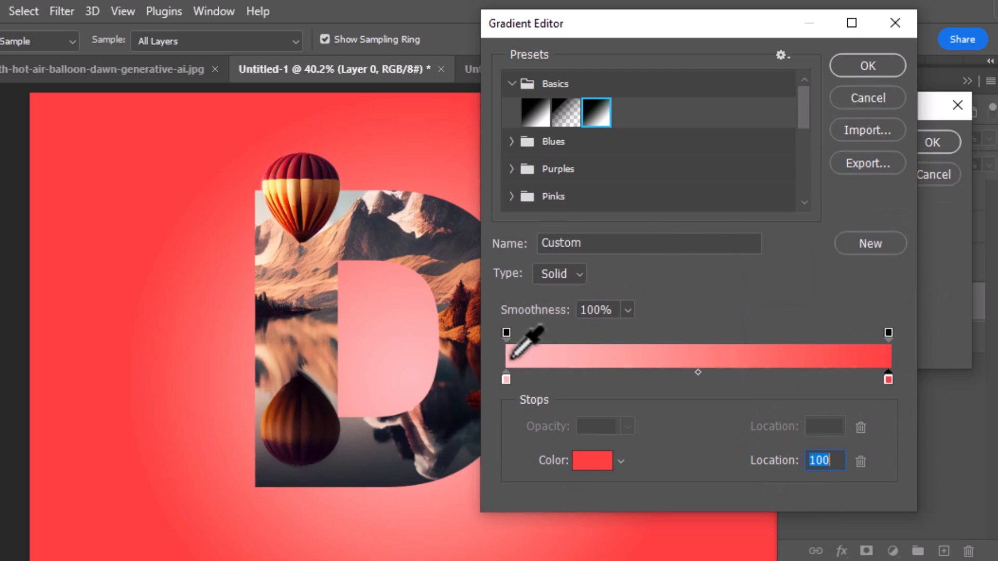
Step: Set the gradient's starting color stop to pink fd9d9d, shift the midpoint to 55%, and apply the gradient fill
{"action": "double_click", "coordinate": [507, 380]}
{"action": "left_click_drag", "start_coordinate": [540, 222], "coordinate": [559, 225]}
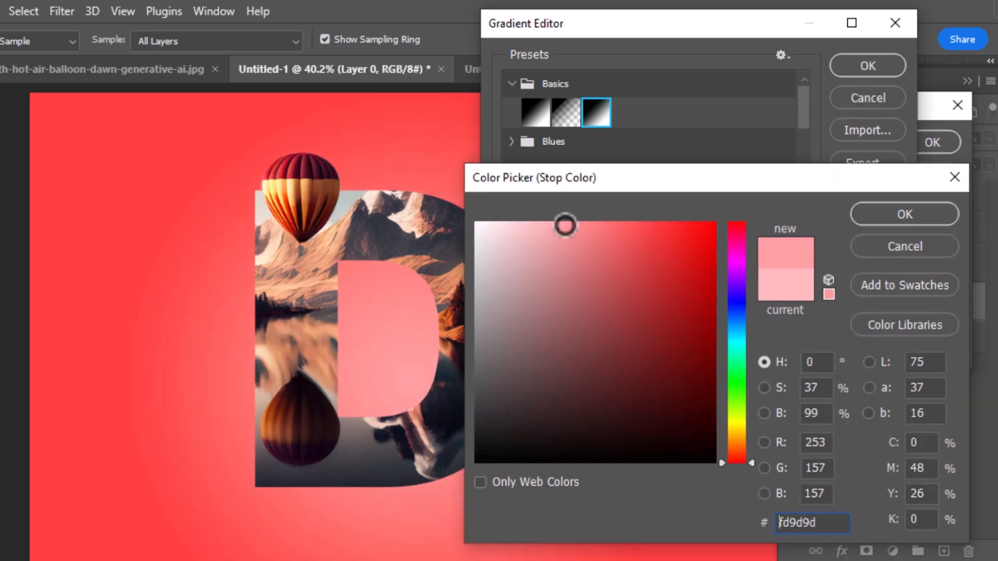
{"action": "left_click", "coordinate": [899, 217]}
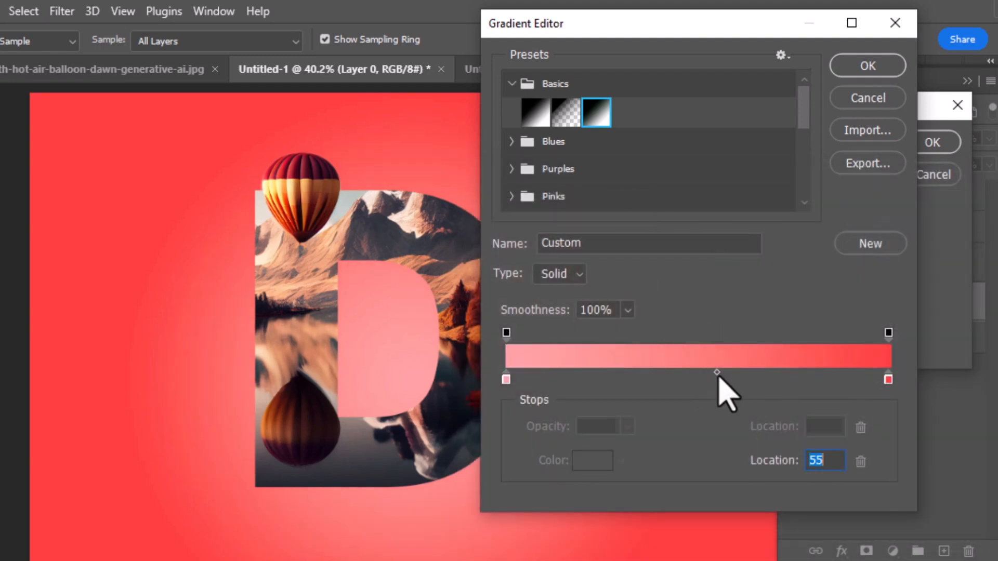
{"action": "left_click", "coordinate": [864, 73]}
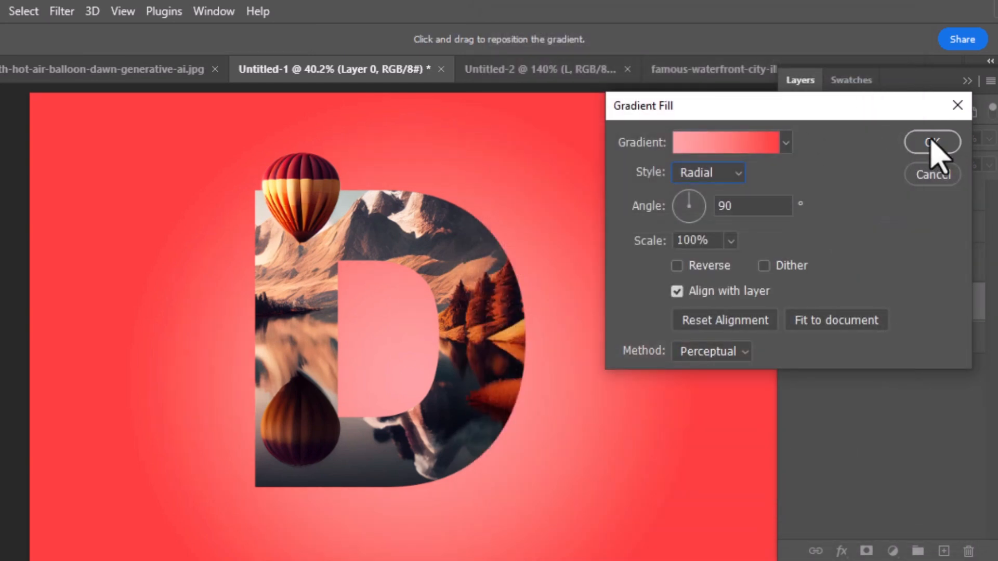
{"action": "left_click", "coordinate": [931, 142]}
Step: Scale the balloon, landscape photo and D text layers together to about 108% and center them on the canvas
{"action": "left_click", "coordinate": [904, 200]}
{"action": "left_click", "coordinate": [923, 227], "text": "shift"}
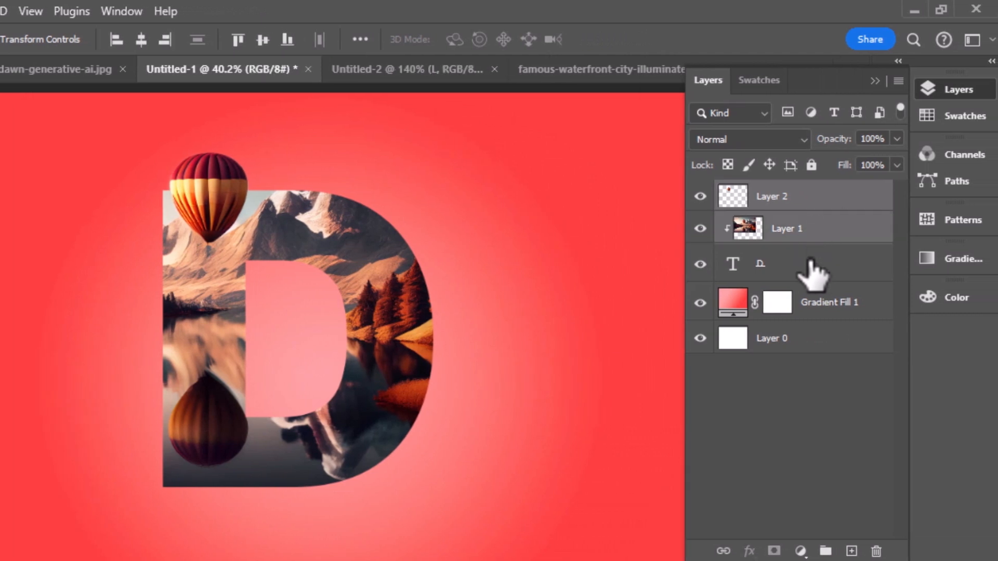
{"action": "left_click", "coordinate": [811, 259], "text": "shift"}
{"action": "key", "text": "ctrl+t"}
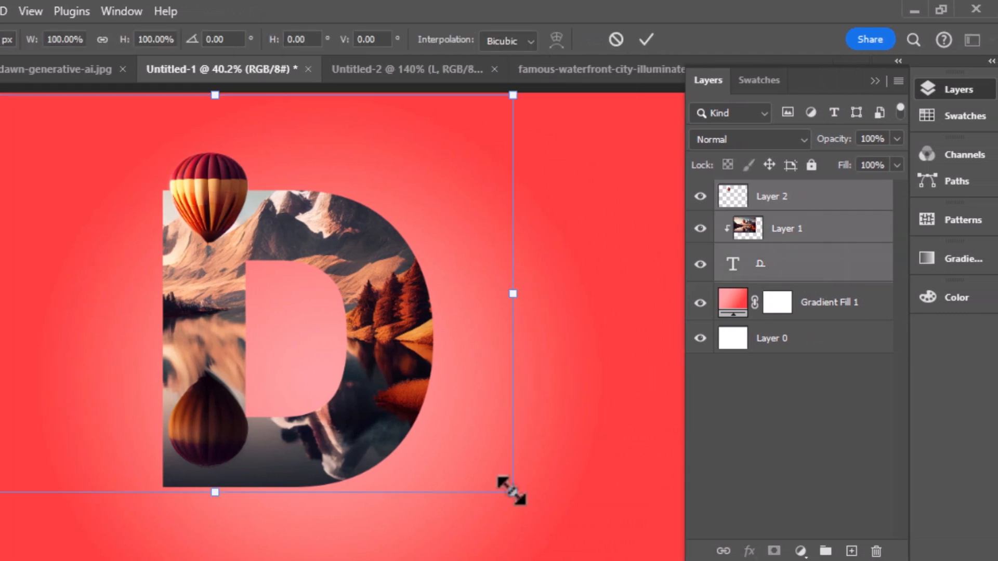
{"action": "left_click_drag", "start_coordinate": [512, 491], "coordinate": [557, 530]}
{"action": "left_click_drag", "start_coordinate": [404, 340], "coordinate": [444, 332]}
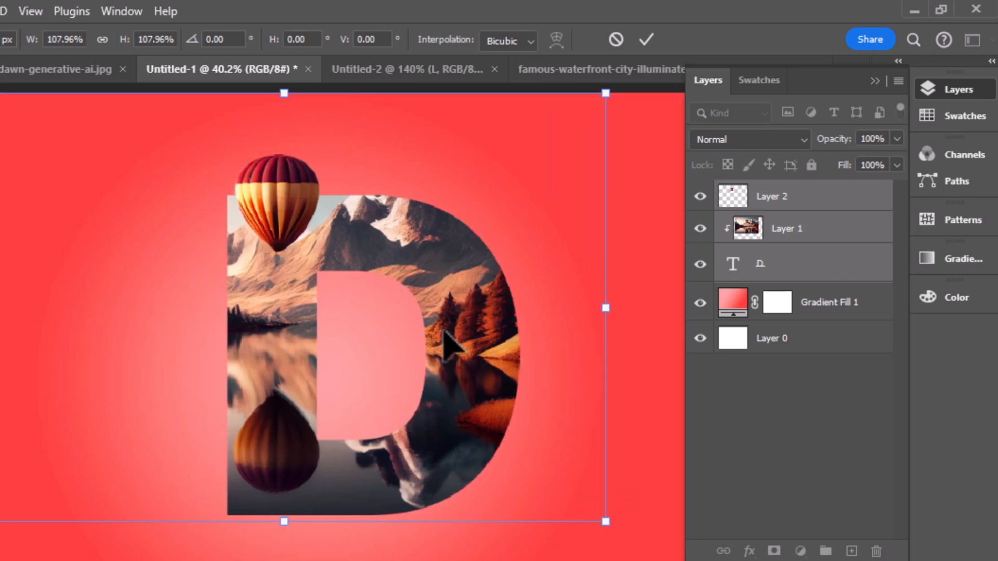
{"action": "key", "text": "Return"}
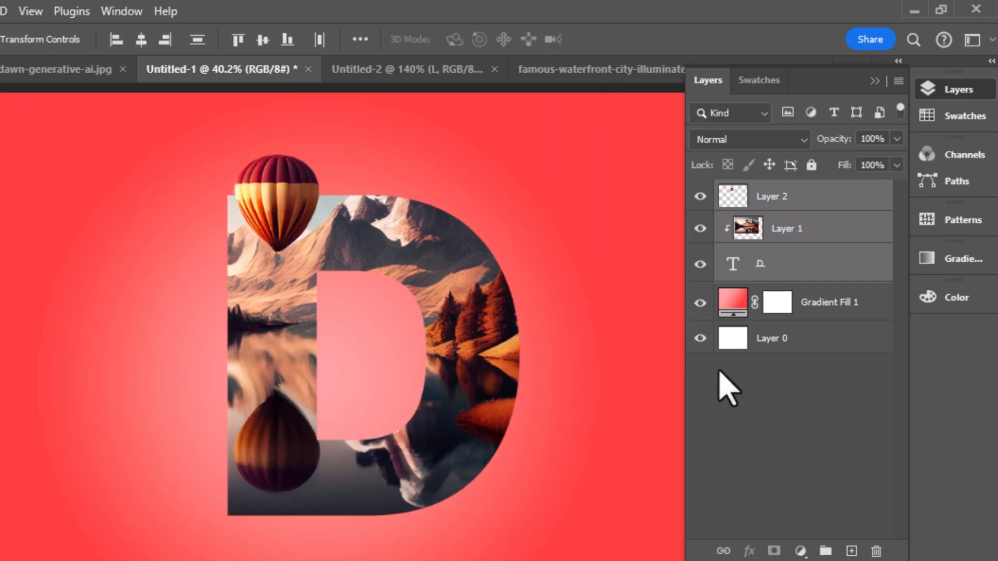
Step: Add a new layer on top and stamp a flock of black birds beside the balloon with the 304 px bird brush
{"action": "left_click", "coordinate": [753, 398]}
{"action": "left_click", "coordinate": [852, 552]}
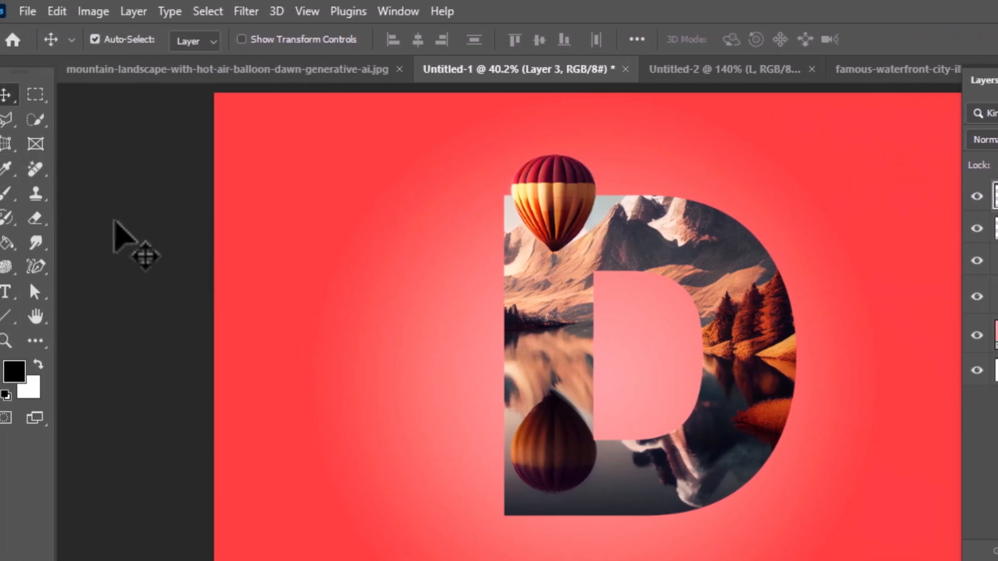
{"action": "left_click", "coordinate": [15, 194]}
{"action": "left_click", "coordinate": [67, 197]}
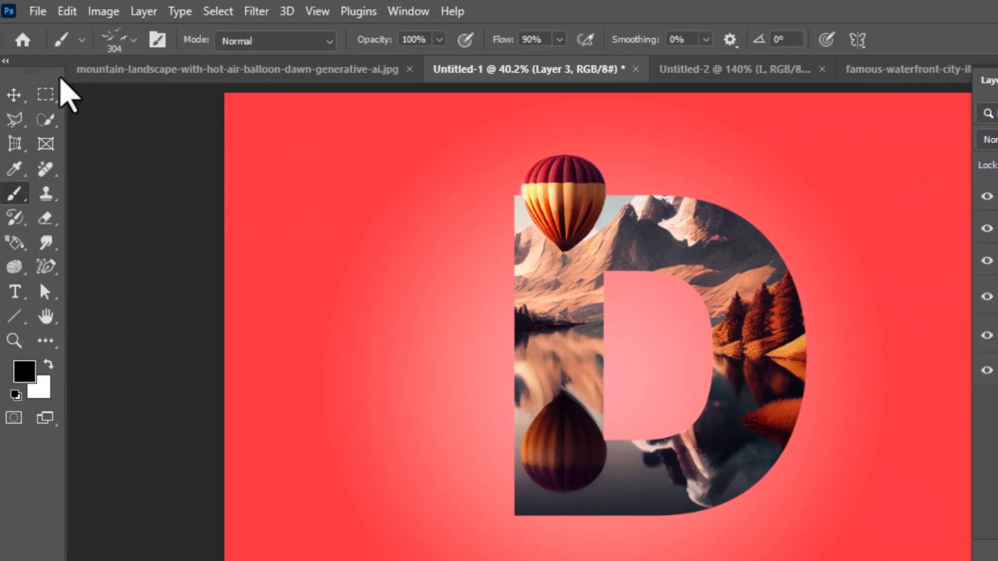
{"action": "left_click", "coordinate": [134, 40]}
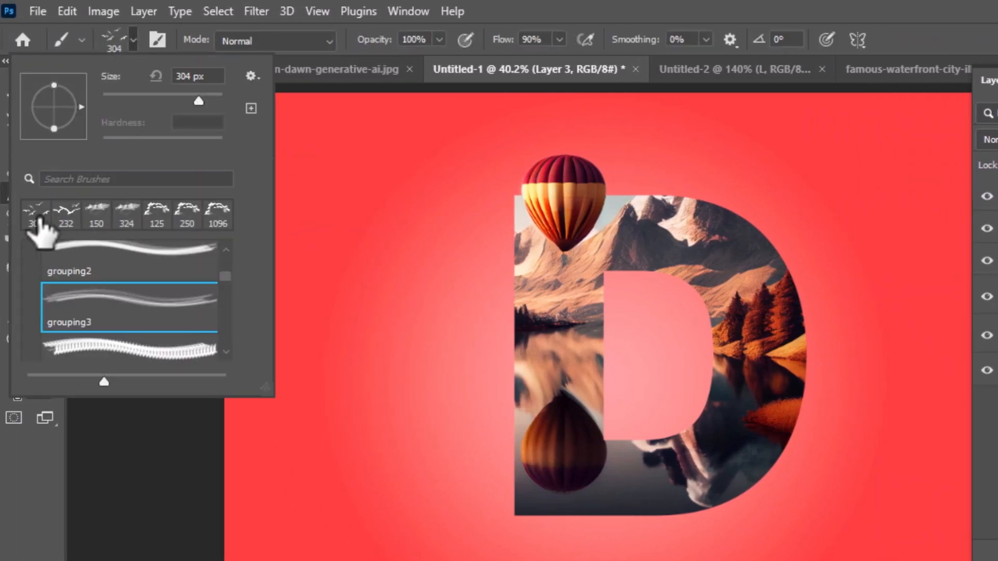
{"action": "left_click", "coordinate": [26, 460]}
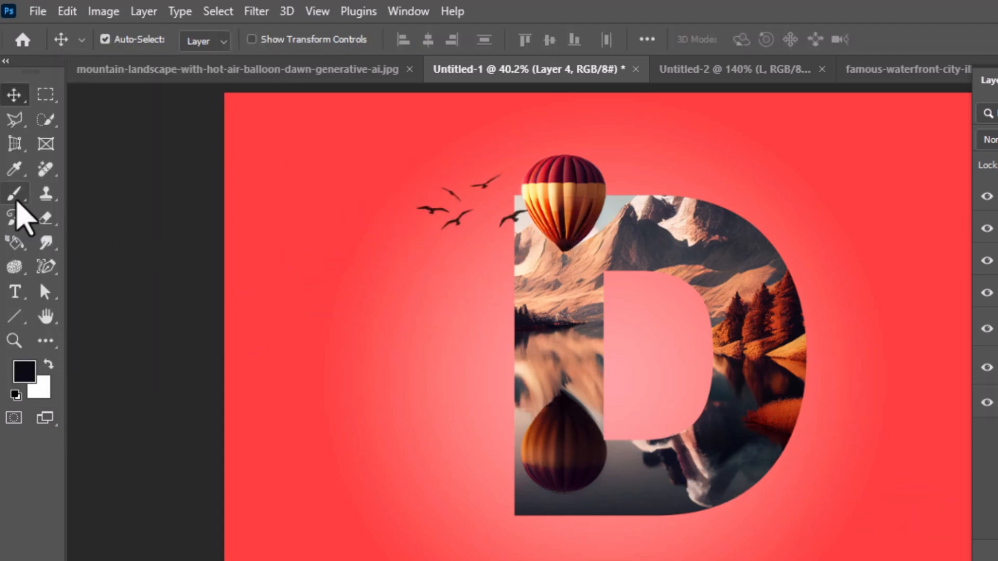
Step: Paint a single dark dab below the letter D on Layer 4 with a 400 px Soft Round brush
{"action": "left_click", "coordinate": [15, 195]}
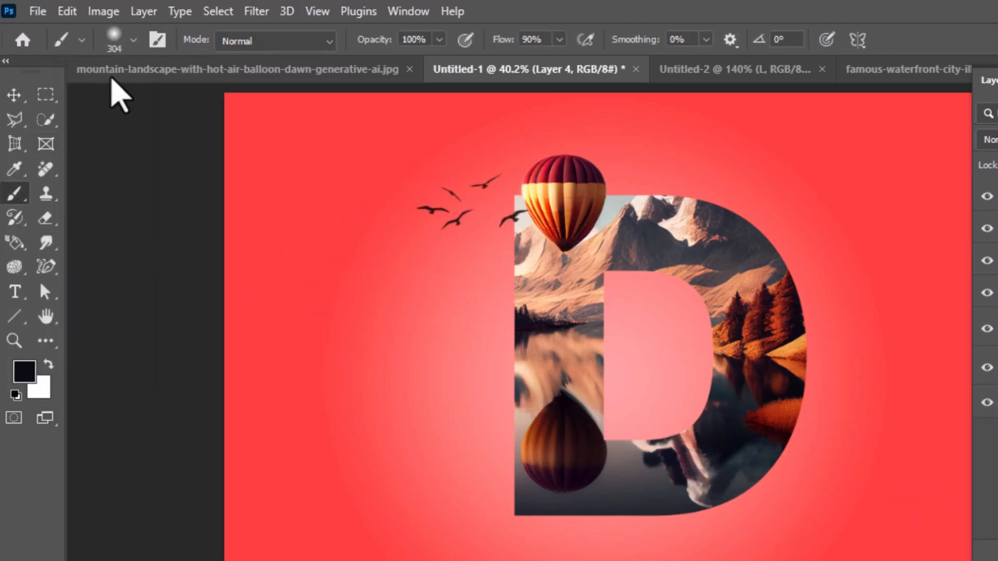
{"action": "left_click", "coordinate": [133, 41]}
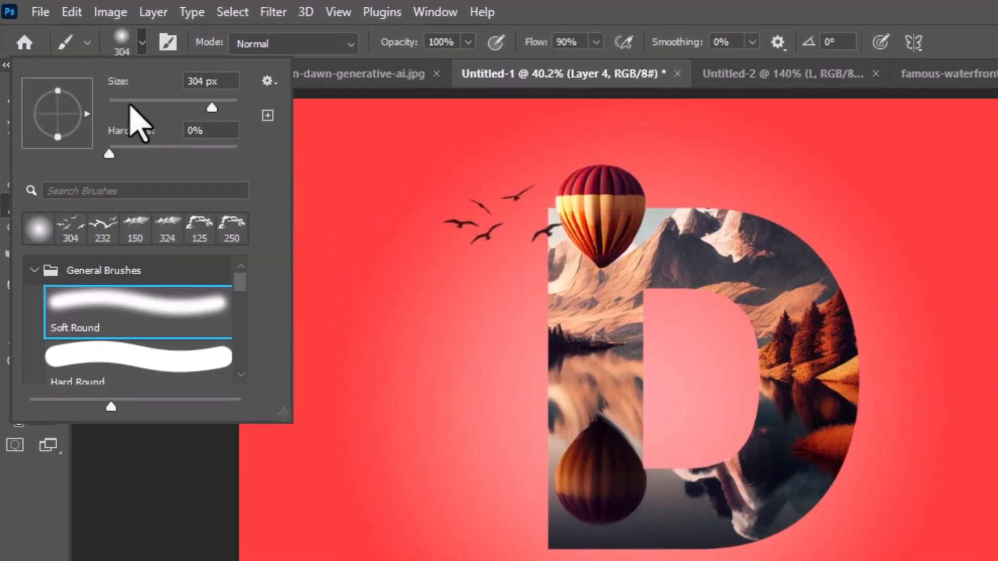
{"action": "left_click", "coordinate": [28, 537]}
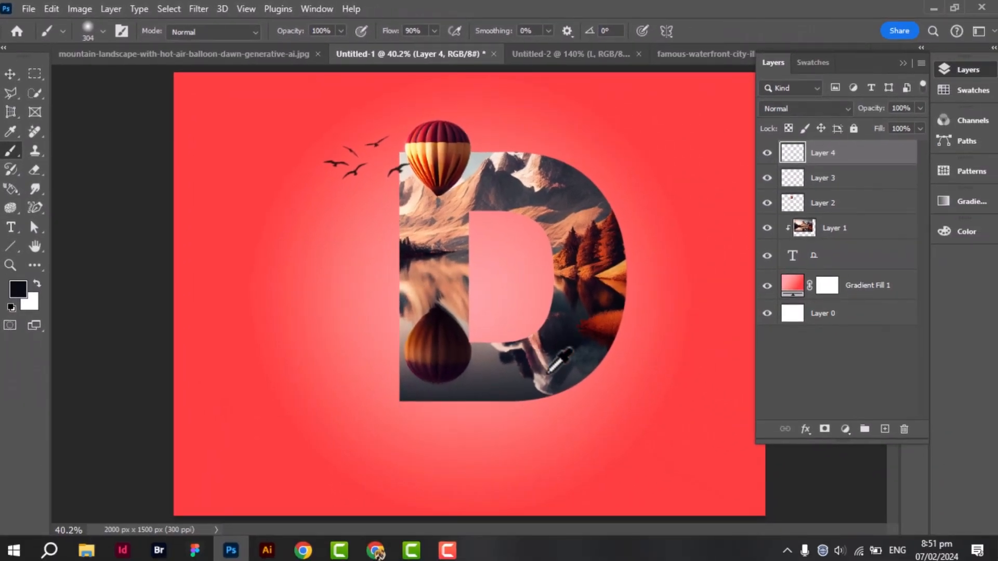
{"action": "left_click", "coordinate": [473, 444]}
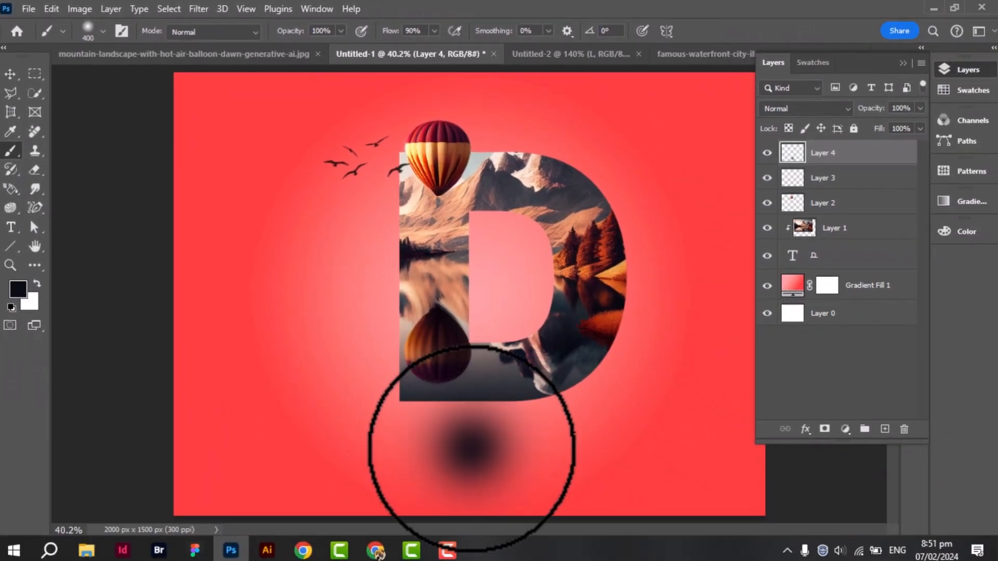
Step: Flatten and widen the dark dab with Free Transform into an elliptical shadow about 921 px wide, centered beneath the D
{"action": "left_click", "coordinate": [11, 74]}
{"action": "key", "text": "ctrl+t"}
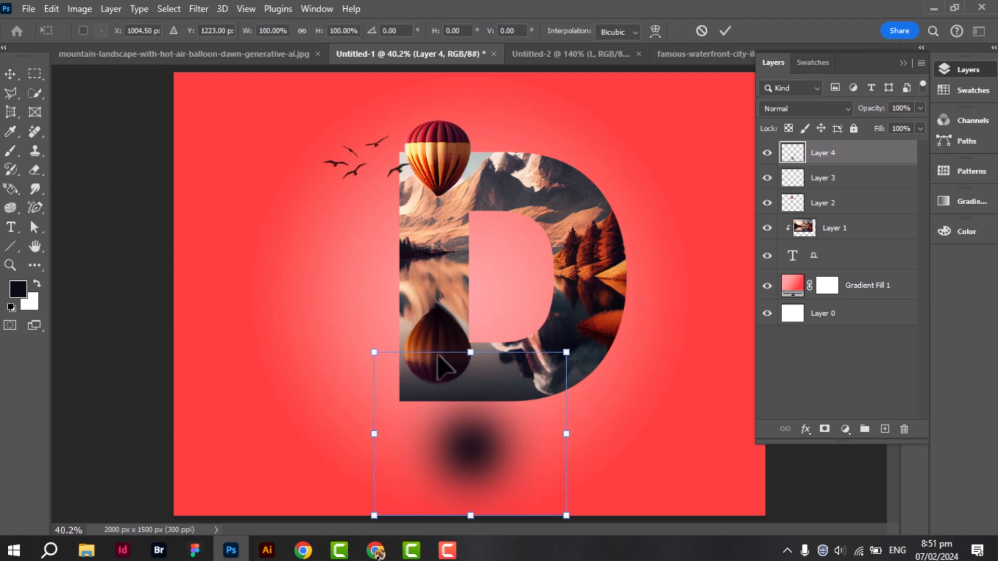
{"action": "mouse_move", "coordinate": [471, 354]}
{"action": "left_mouse_down"}
{"action": "mouse_move", "coordinate": [470, 477]}
{"action": "mouse_move", "coordinate": [470, 442]}
{"action": "left_mouse_up"}
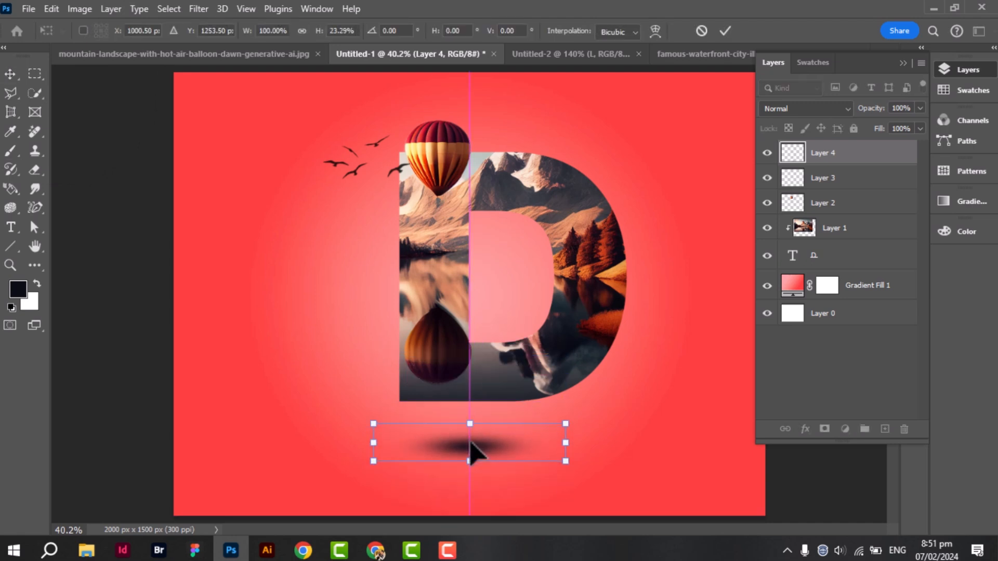
{"action": "left_click_drag", "start_coordinate": [567, 462], "coordinate": [604, 481]}
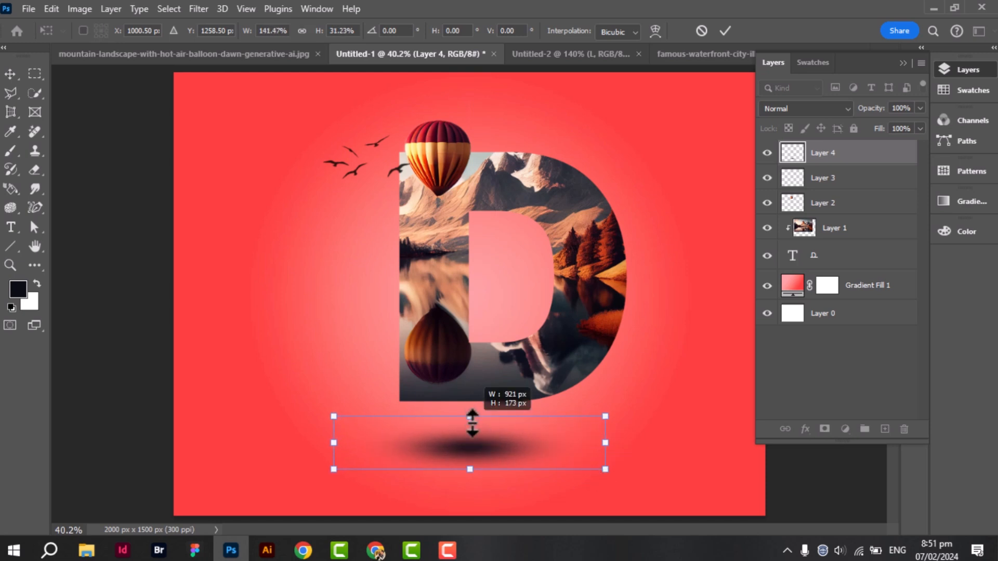
{"action": "left_click_drag", "start_coordinate": [472, 424], "coordinate": [471, 448]}
{"action": "key", "text": "Return"}
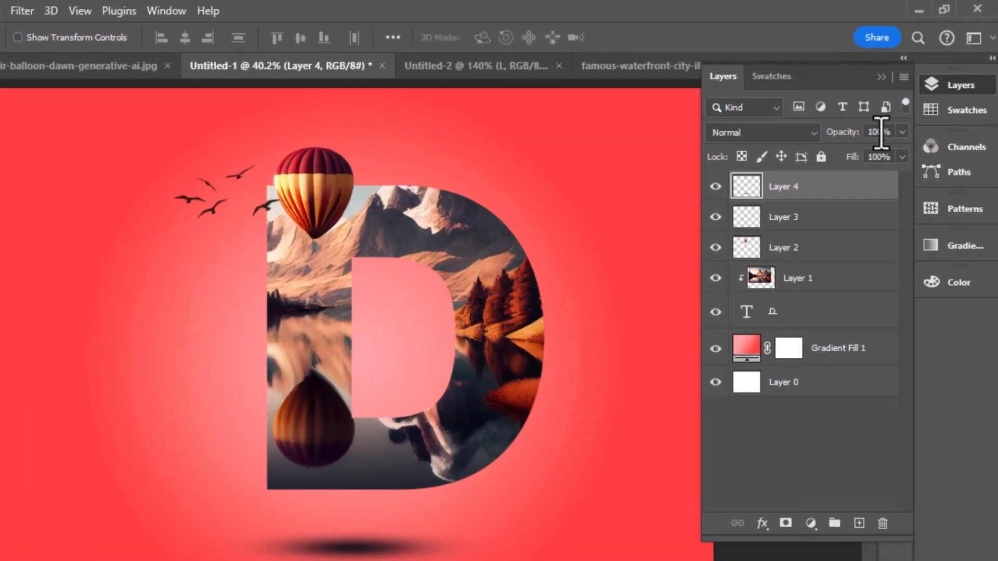
Step: Deselect all layers and collapse the layer list to review the finished D artwork
{"action": "left_click", "coordinate": [920, 109]}
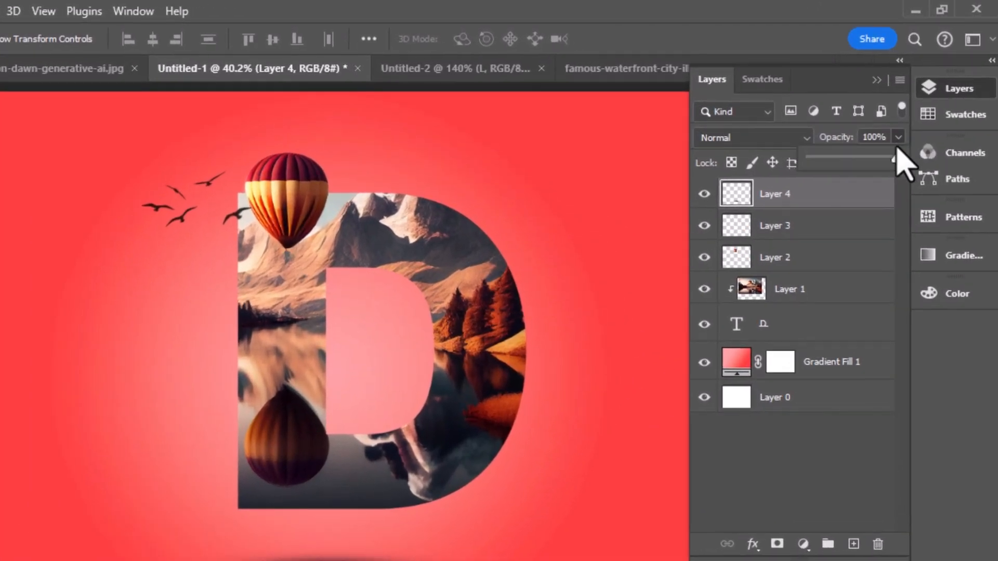
{"action": "left_click", "coordinate": [844, 458]}
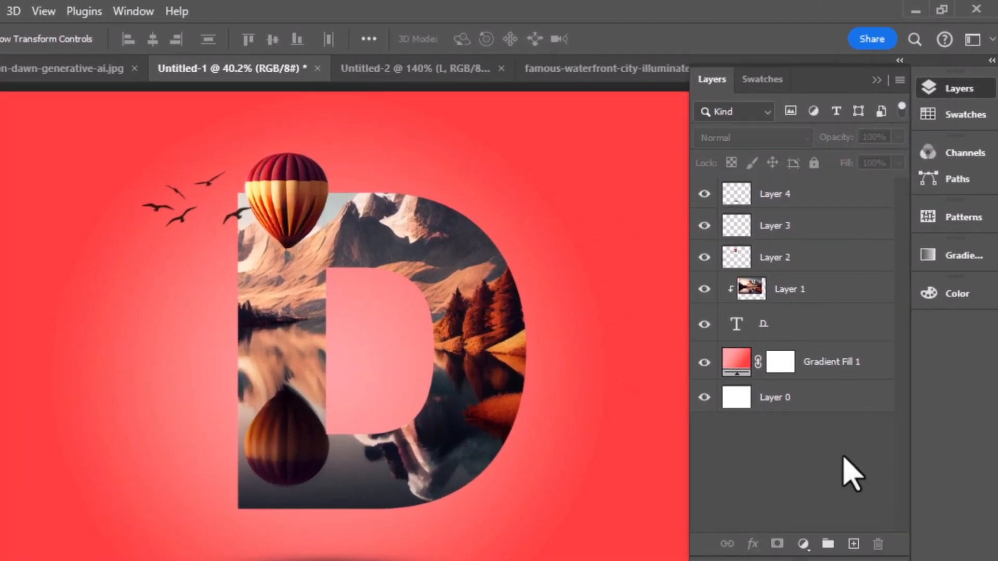
{"action": "left_click", "coordinate": [879, 79]}
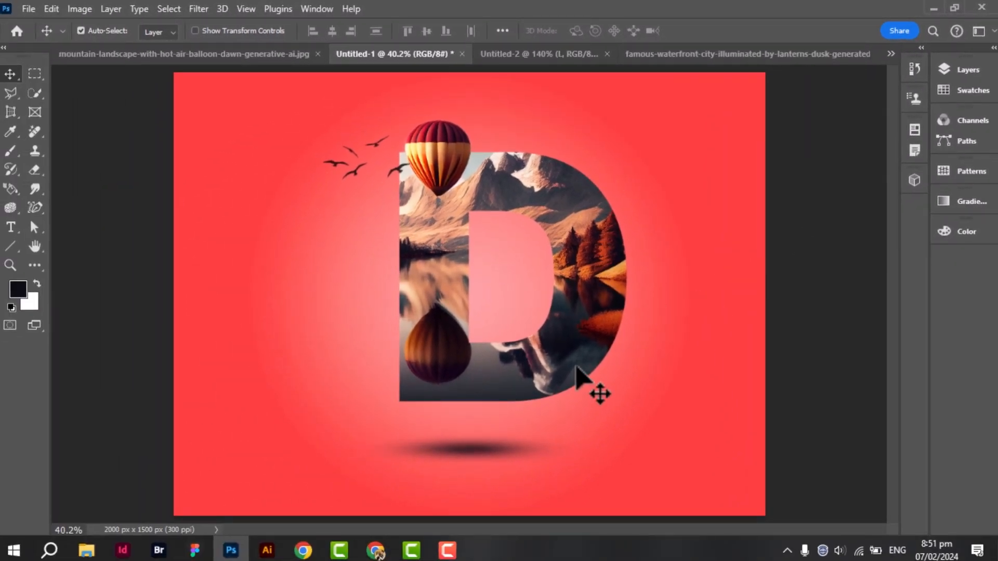
Step: Bring the waterfront city photo into the Untitled-2 document as a new layer above the letter L
{"action": "left_click", "coordinate": [542, 55]}
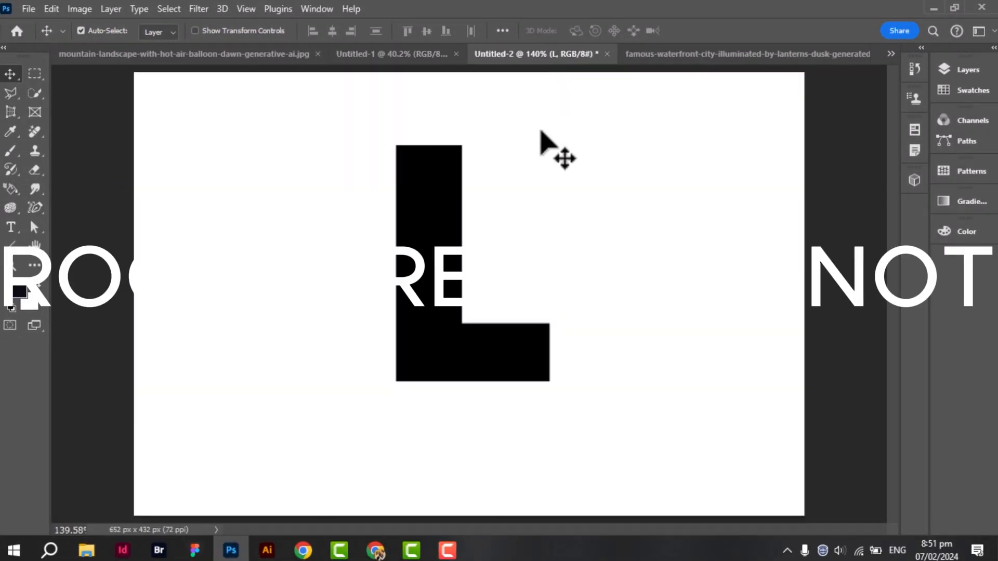
{"action": "left_click", "coordinate": [714, 59]}
{"action": "left_click_drag", "start_coordinate": [492, 227], "coordinate": [546, 309]}
Step: Scale the waterfront photo down proportionally with Free Transform to 6.25% and place it over the letter L
{"action": "key", "text": "ctrl+minus"}
{"action": "key", "text": "ctrl+minus"}
{"action": "key", "text": "ctrl+minus"}
{"action": "key", "text": "ctrl+minus"}
{"action": "key", "text": "ctrl+minus"}
{"action": "left_click_drag", "start_coordinate": [547, 311], "coordinate": [546, 311]}
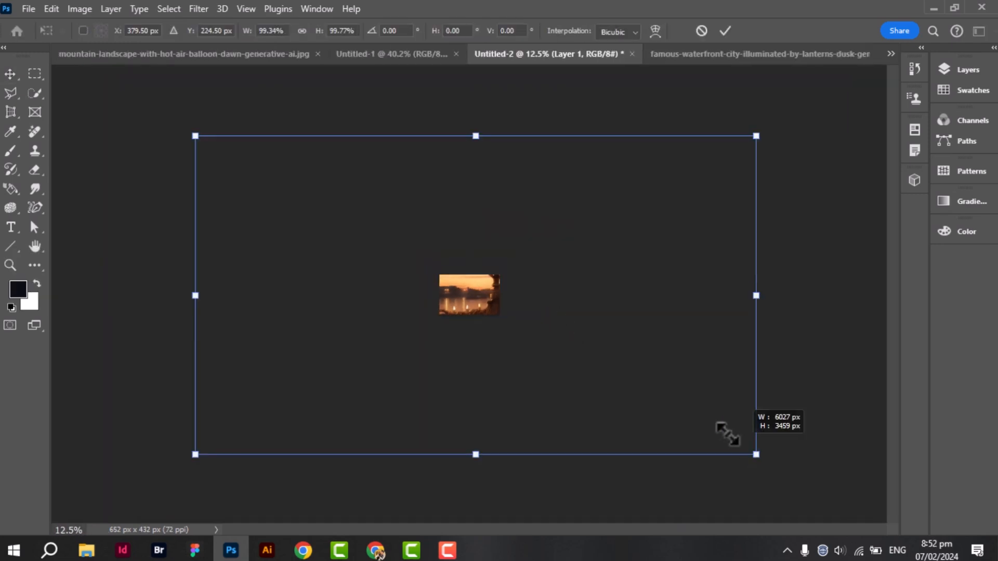
{"action": "left_click_drag", "start_coordinate": [724, 430], "coordinate": [457, 242]}
{"action": "left_click_drag", "start_coordinate": [216, 140], "coordinate": [478, 299]}
{"action": "key", "text": "ctrl+0"}
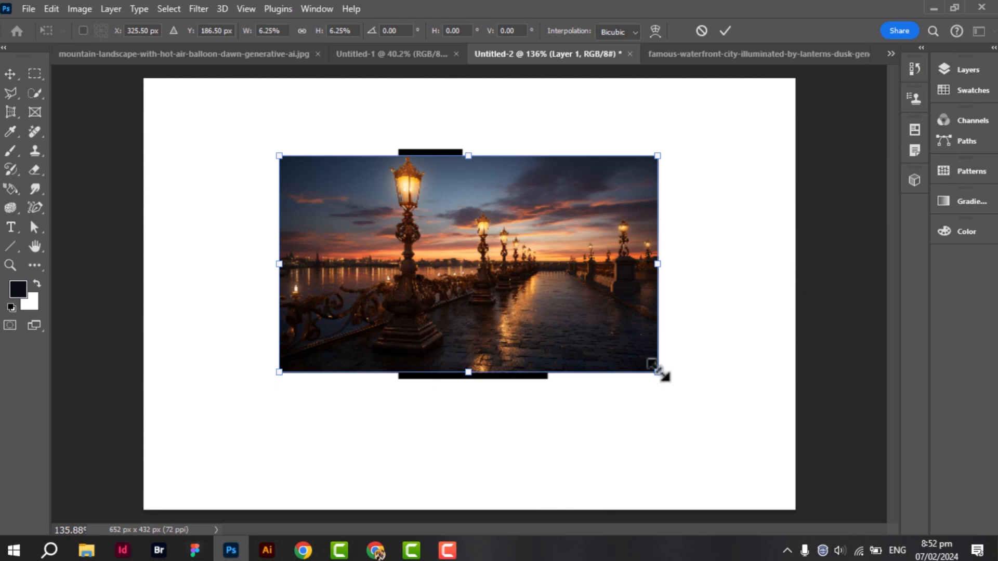
Step: Enlarge the photo to about 7.4% with its large lamppost over the L's stem, using 78% opacity for alignment and restoring 100%
{"action": "left_click", "coordinate": [951, 70]}
{"action": "left_click_drag", "start_coordinate": [876, 108], "coordinate": [855, 108]}
{"action": "left_click_drag", "start_coordinate": [520, 264], "coordinate": [522, 271]}
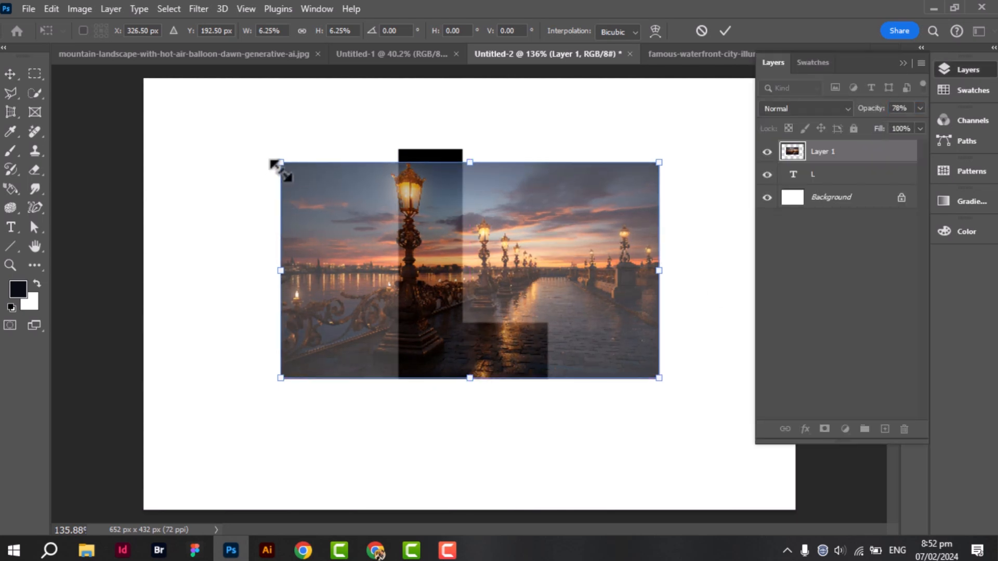
{"action": "left_click_drag", "start_coordinate": [279, 166], "coordinate": [212, 118]}
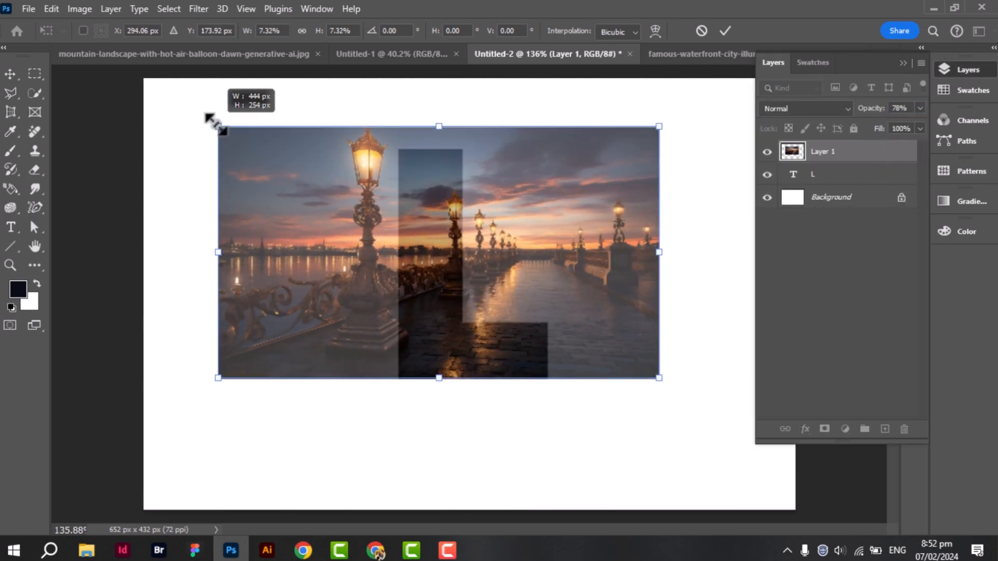
{"action": "left_click_drag", "start_coordinate": [357, 208], "coordinate": [400, 197]}
{"action": "left_click_drag", "start_coordinate": [260, 122], "coordinate": [257, 119]}
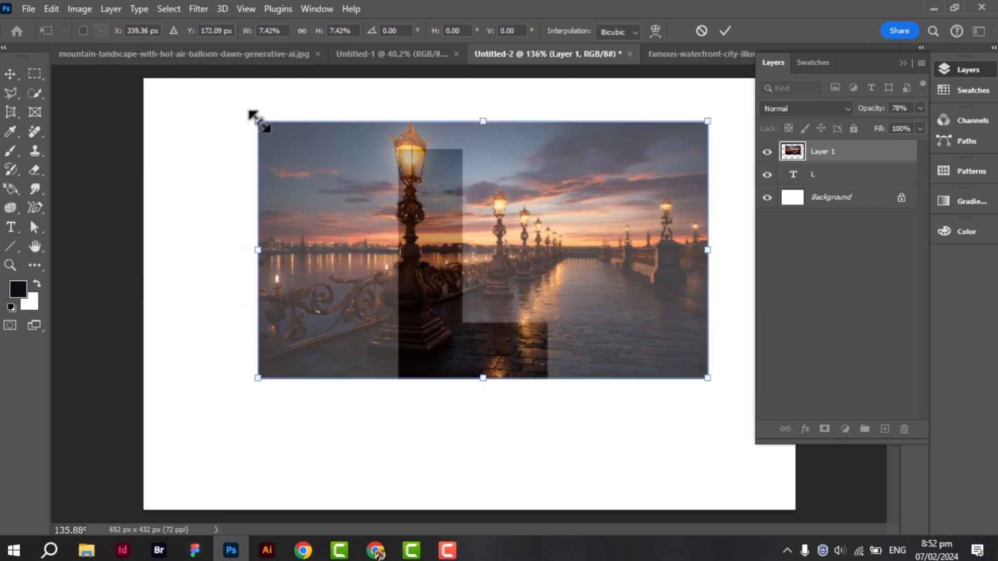
{"action": "key", "text": "Return"}
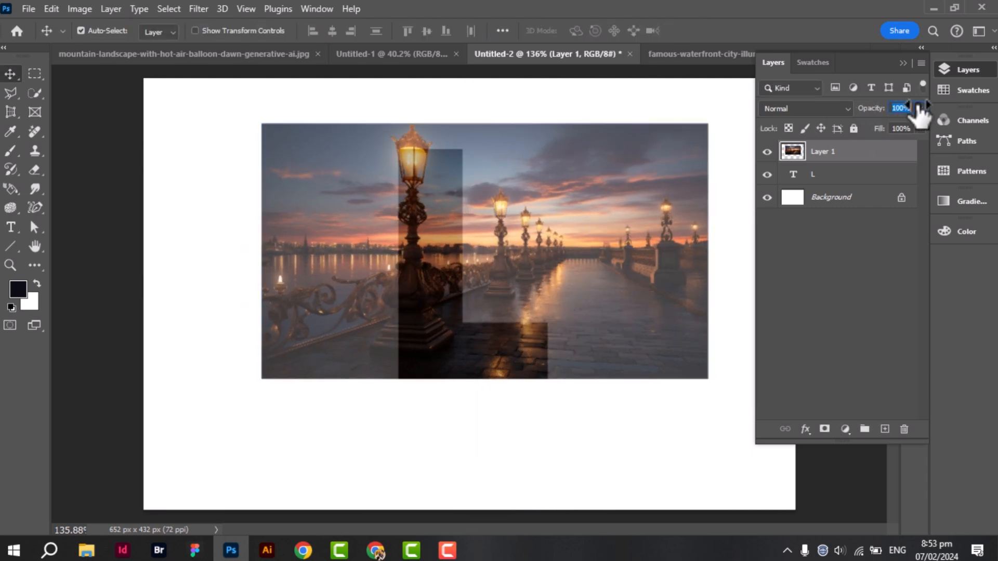
Step: Select the lantern head of the large lamppost on Layer 1 with a small Quick Selection brush
{"action": "key", "text": "ctrl+plus"}
{"action": "key", "text": "ctrl+plus"}
{"action": "scroll", "coordinate": [531, 200], "scroll_direction": "up", "scroll_amount": 4}
{"action": "key", "text": "w"}
{"action": "key", "text": "bracketleft"}
{"action": "key", "text": "bracketleft"}
{"action": "key", "text": "bracketleft"}
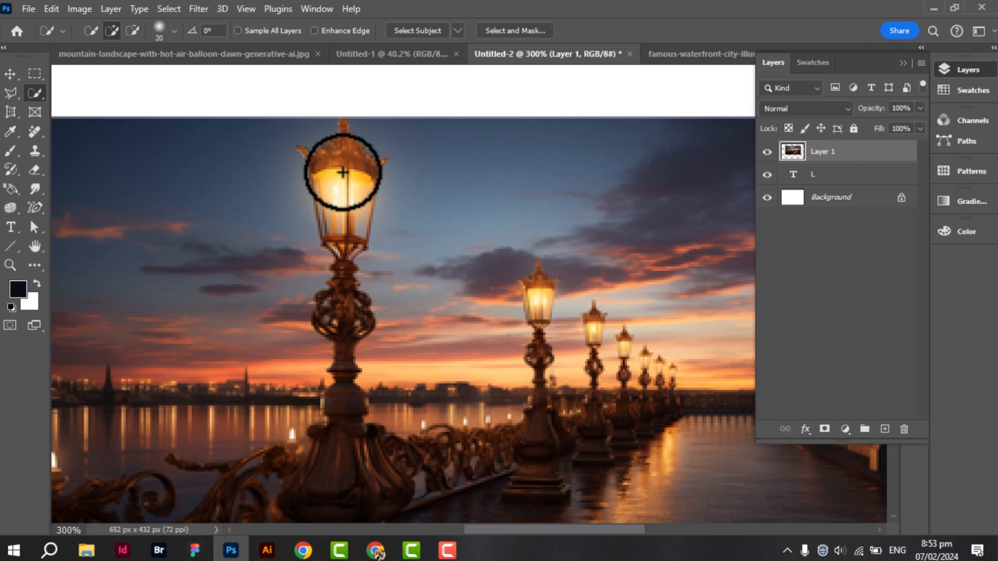
{"action": "mouse_move", "coordinate": [343, 172]}
{"action": "left_mouse_down"}
{"action": "mouse_move", "coordinate": [338, 216]}
{"action": "mouse_move", "coordinate": [352, 255]}
{"action": "left_mouse_up"}
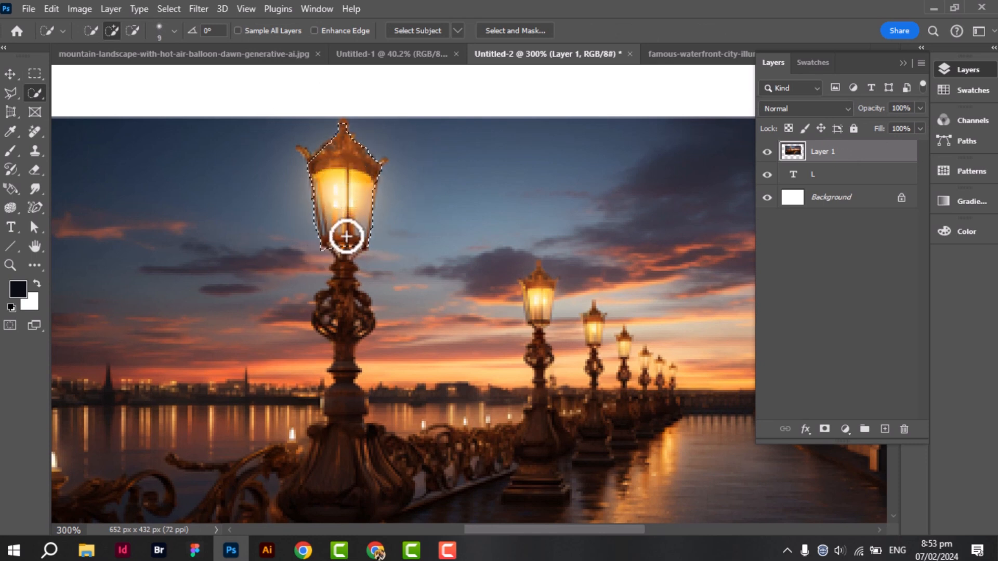
{"action": "left_click", "coordinate": [368, 262], "text": "alt"}
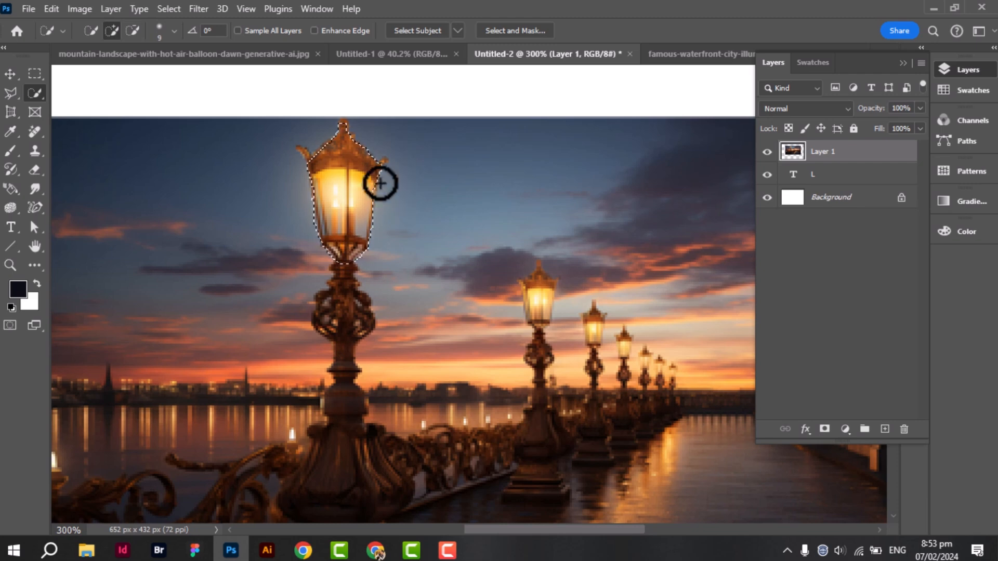
Step: Copy the selected lantern head to a new layer and clip Layer 1 to the letter L
{"action": "scroll", "coordinate": [364, 191], "scroll_direction": "down", "scroll_amount": 5}
{"action": "key", "text": "ctrl+j"}
{"action": "key", "text": "v"}
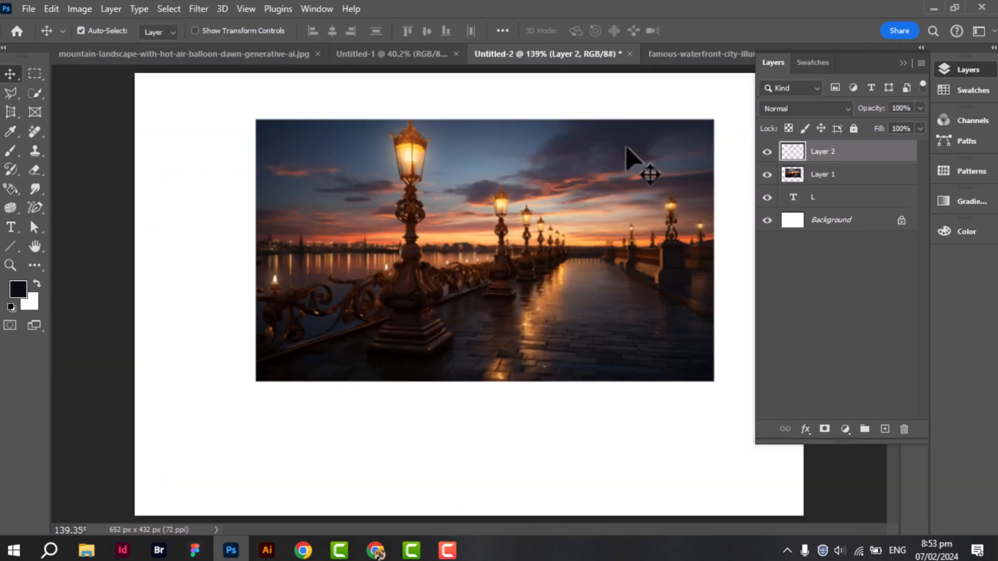
{"action": "left_click", "coordinate": [817, 175]}
{"action": "left_click", "coordinate": [921, 63]}
{"action": "left_click", "coordinate": [893, 386]}
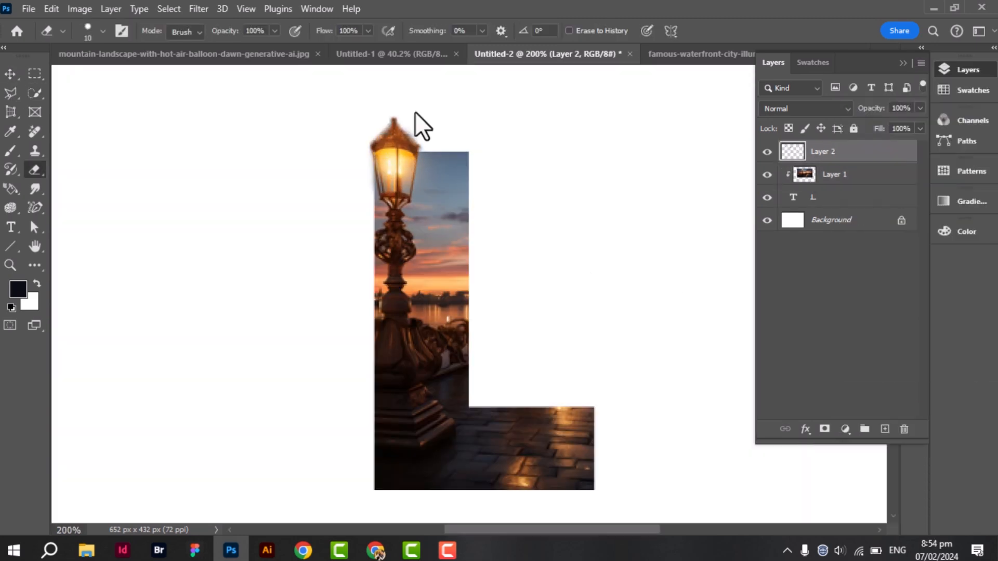
Step: Erase the rough fringe around the lantern head on Layer 2 with a 10 px eraser
{"action": "key", "text": "ctrl+plus"}
{"action": "scroll", "coordinate": [415, 111], "scroll_direction": "up", "scroll_amount": 2}
{"action": "left_click_drag", "start_coordinate": [372, 107], "coordinate": [399, 144]}
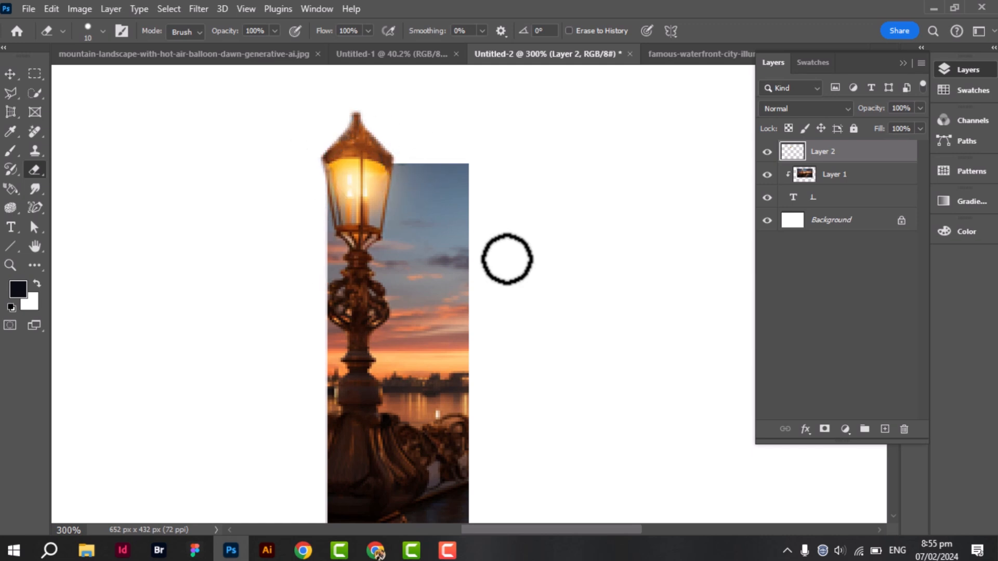
{"action": "key", "text": "ctrl+0"}
{"action": "key", "text": "v"}
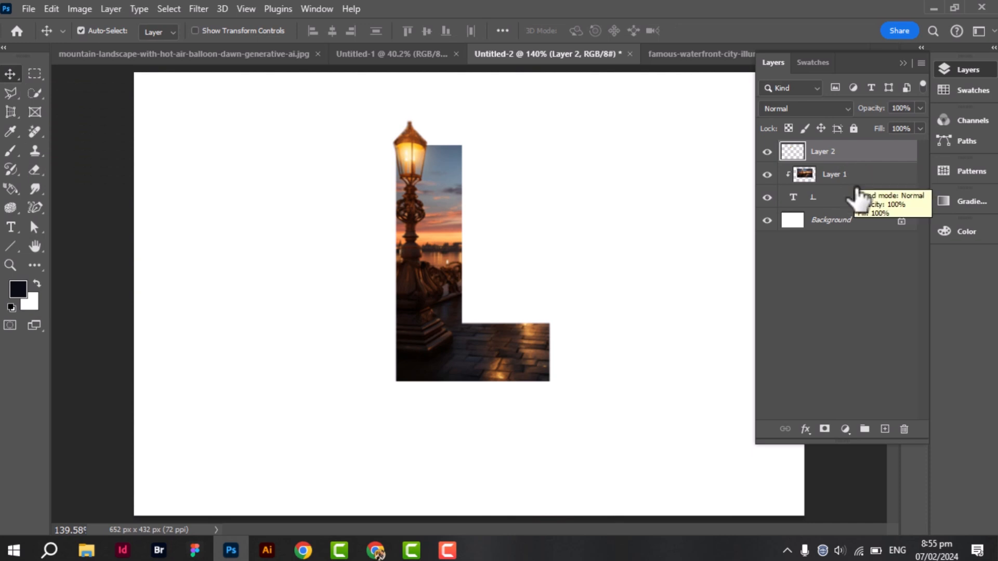
Step: Unlock the Background layer and add a Gradient Fill layer above it with a radial black-to-white gradient
{"action": "left_click", "coordinate": [901, 219]}
{"action": "left_click", "coordinate": [845, 429]}
{"action": "left_click", "coordinate": [879, 177]}
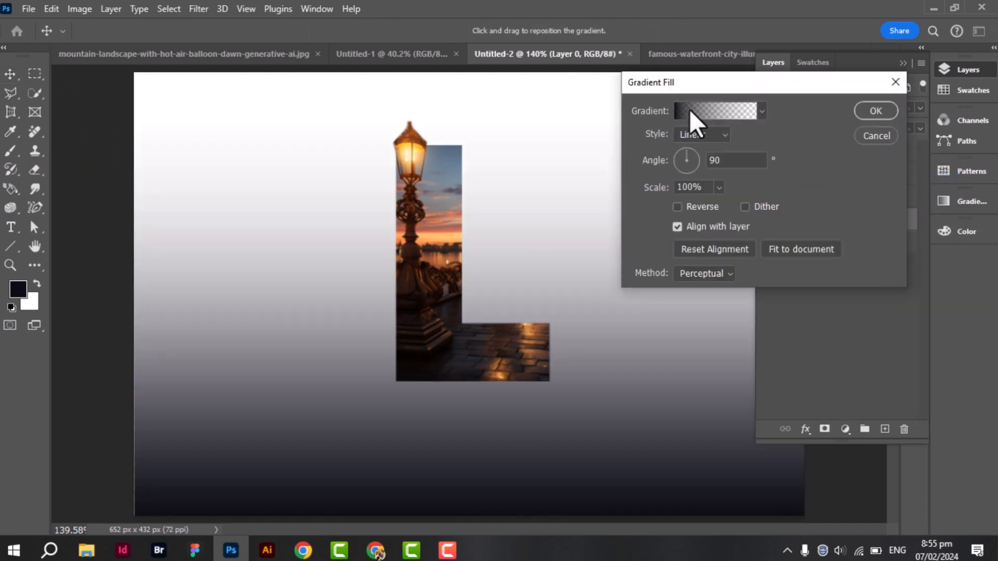
{"action": "left_click", "coordinate": [701, 134]}
{"action": "left_click", "coordinate": [706, 159]}
{"action": "left_click", "coordinate": [762, 111]}
{"action": "left_click", "coordinate": [703, 163]}
{"action": "left_click", "coordinate": [846, 202]}
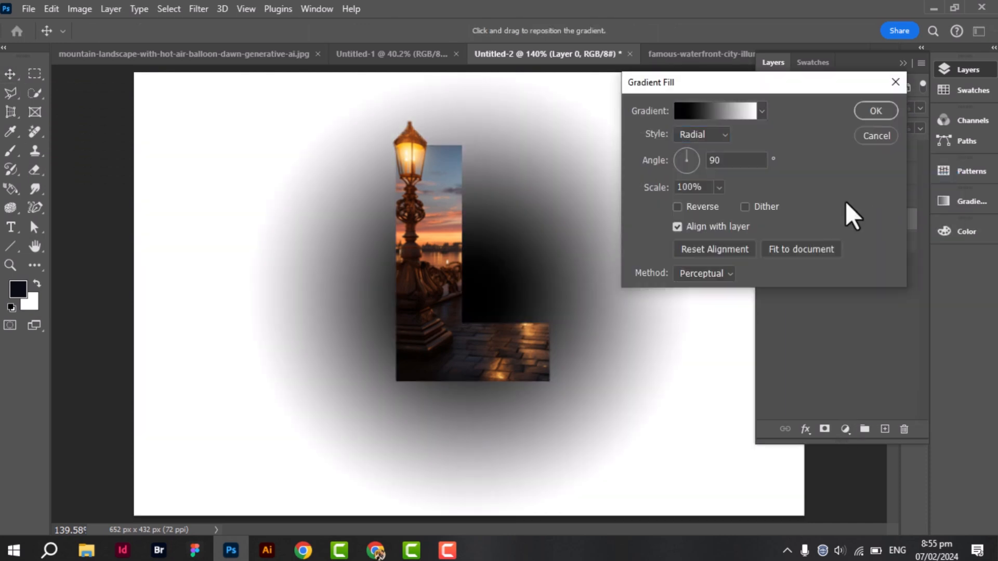
Step: Set the gradient's start stop to white and its end stop to a bright blue
{"action": "left_click", "coordinate": [744, 114]}
{"action": "double_click", "coordinate": [544, 293]}
{"action": "left_click", "coordinate": [521, 174]}
{"action": "left_click", "coordinate": [848, 167]}
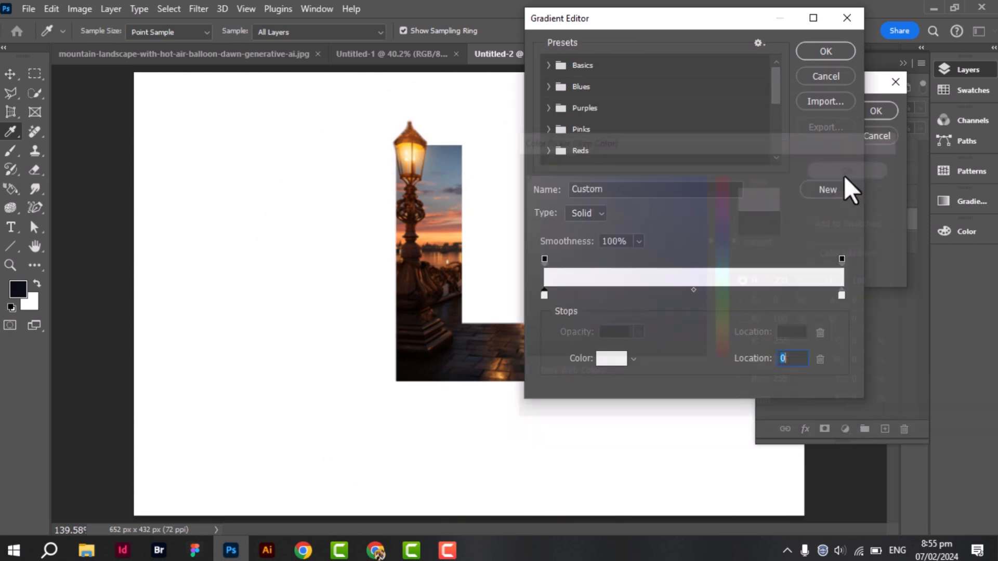
{"action": "double_click", "coordinate": [841, 295]}
{"action": "left_click", "coordinate": [724, 246]}
{"action": "left_click", "coordinate": [645, 175]}
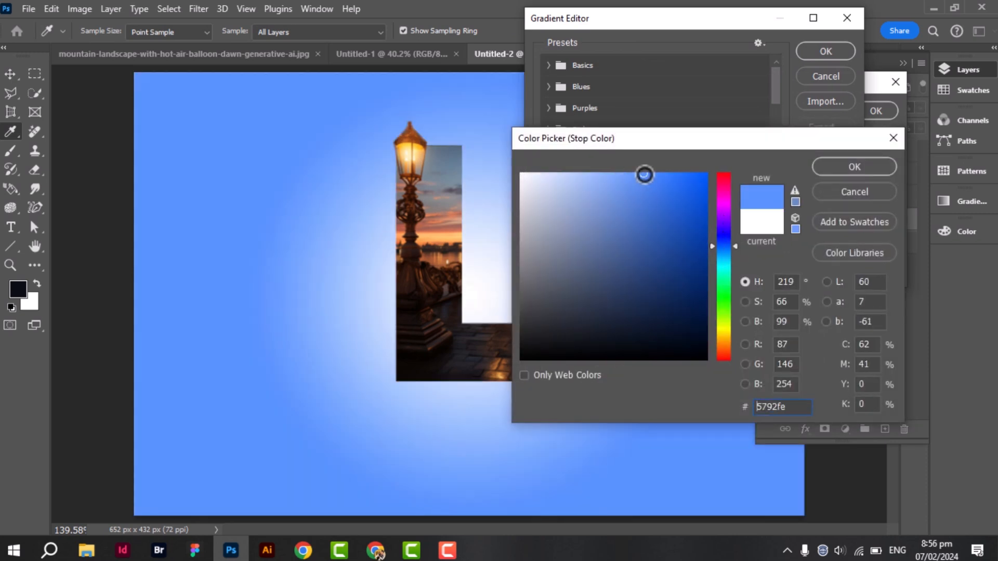
{"action": "left_click", "coordinate": [854, 167]}
Step: Change the gradient's start stop to a pale blue of about RGB 218, 230, 254
{"action": "double_click", "coordinate": [543, 295]}
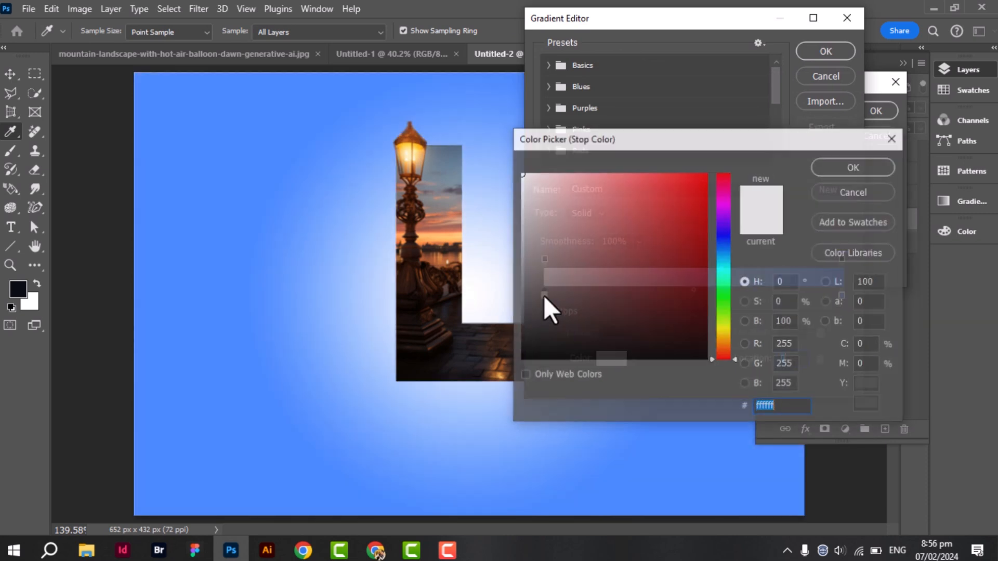
{"action": "left_click", "coordinate": [725, 223]}
{"action": "left_click", "coordinate": [724, 245]}
{"action": "left_click", "coordinate": [546, 174]}
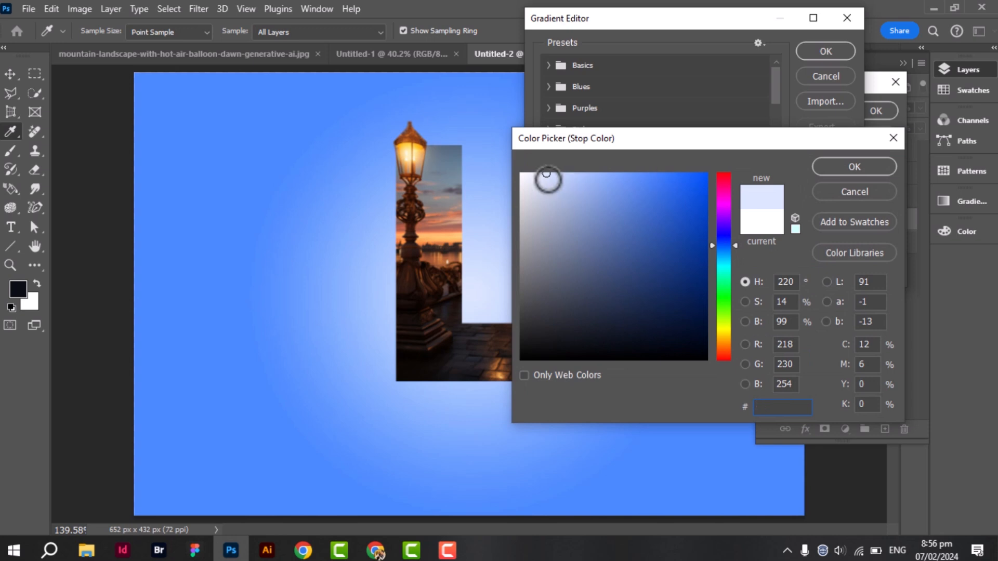
{"action": "left_click", "coordinate": [850, 167]}
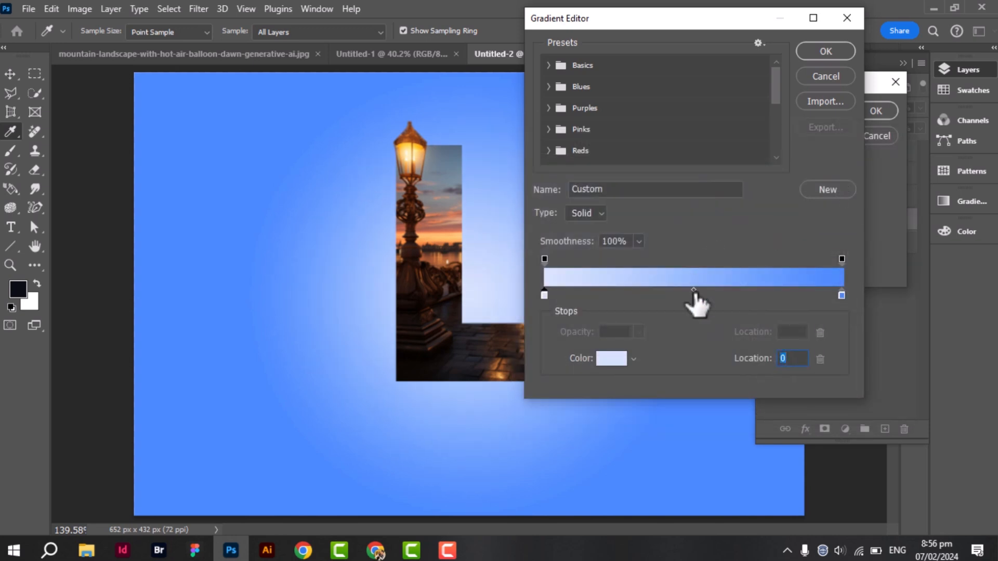
Step: Move the gradient's midpoint to 55% and accept the gradient fill
{"action": "left_click", "coordinate": [713, 295]}
{"action": "key", "text": "ctrl+z"}
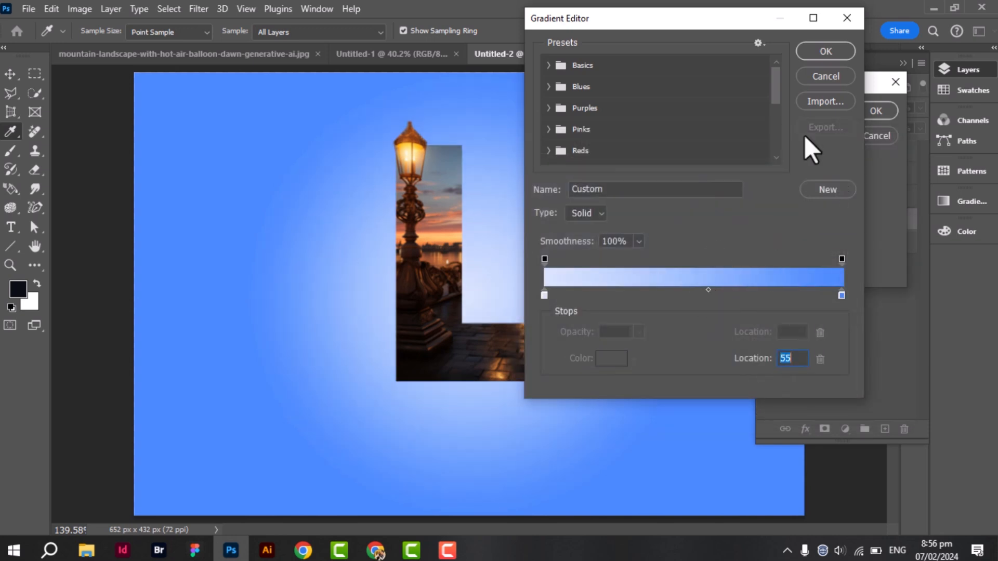
{"action": "left_click", "coordinate": [826, 51]}
{"action": "left_click", "coordinate": [876, 111]}
Step: Scale Layer 2, Layer 1 and the L text together to about 109% and shift them slightly sideways toward the canvas center
{"action": "key", "text": "v"}
{"action": "left_click", "coordinate": [848, 151]}
{"action": "left_click", "coordinate": [853, 197], "text": "shift"}
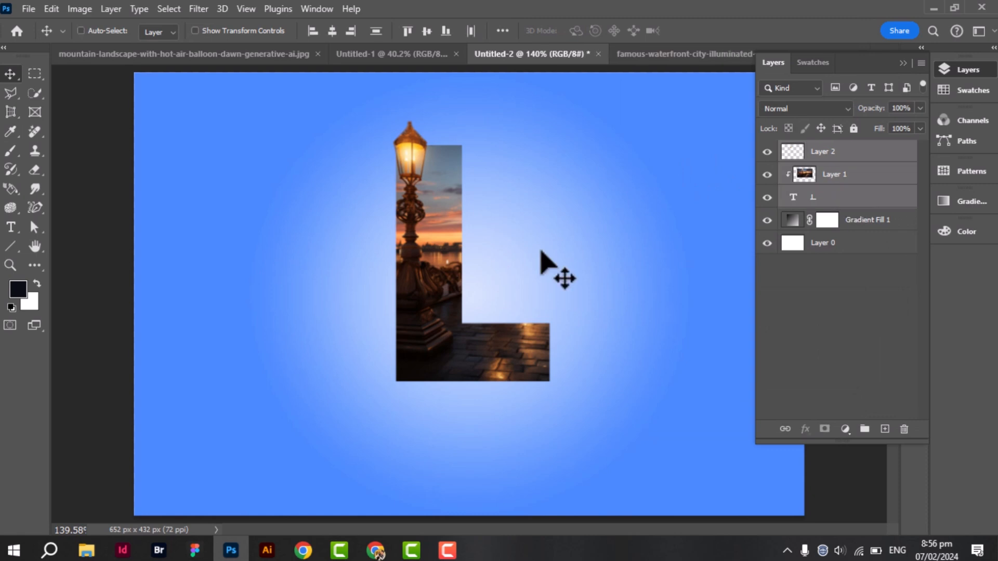
{"action": "key", "text": "ctrl+t"}
{"action": "left_click_drag", "start_coordinate": [715, 381], "coordinate": [754, 409]}
{"action": "left_click_drag", "start_coordinate": [503, 376], "coordinate": [512, 376]}
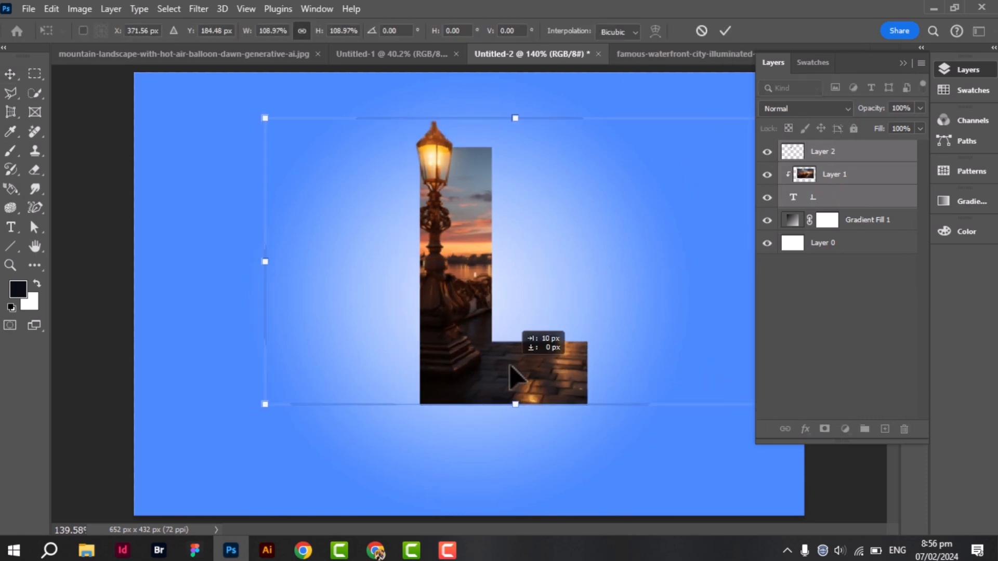
{"action": "key", "text": "Return"}
Step: Paint black flying birds beside the lantern on a new layer below the L, using a 50 px bird brush
{"action": "left_click", "coordinate": [869, 302]}
{"action": "left_click", "coordinate": [10, 150]}
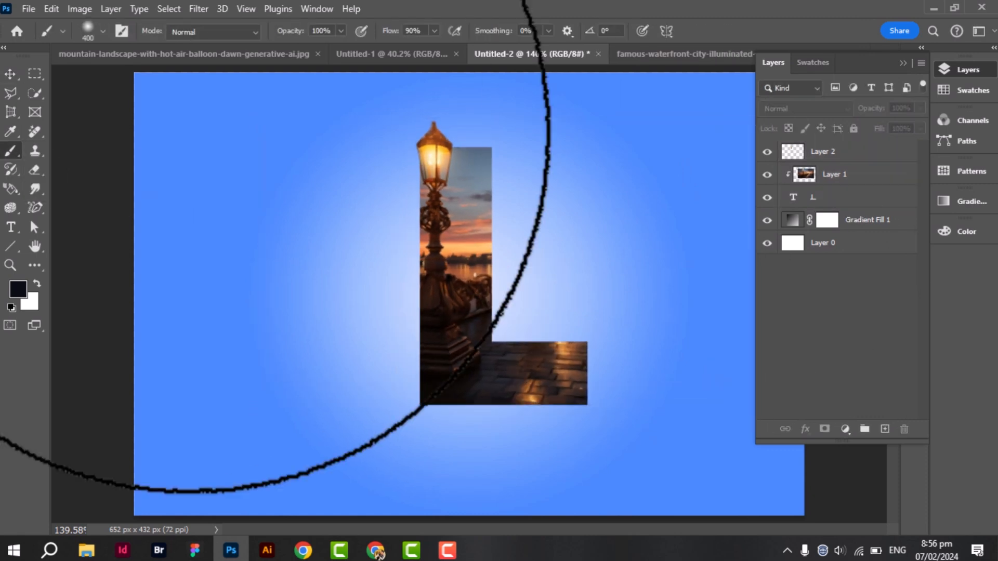
{"action": "left_click", "coordinate": [91, 31]}
{"action": "left_click", "coordinate": [75, 167]}
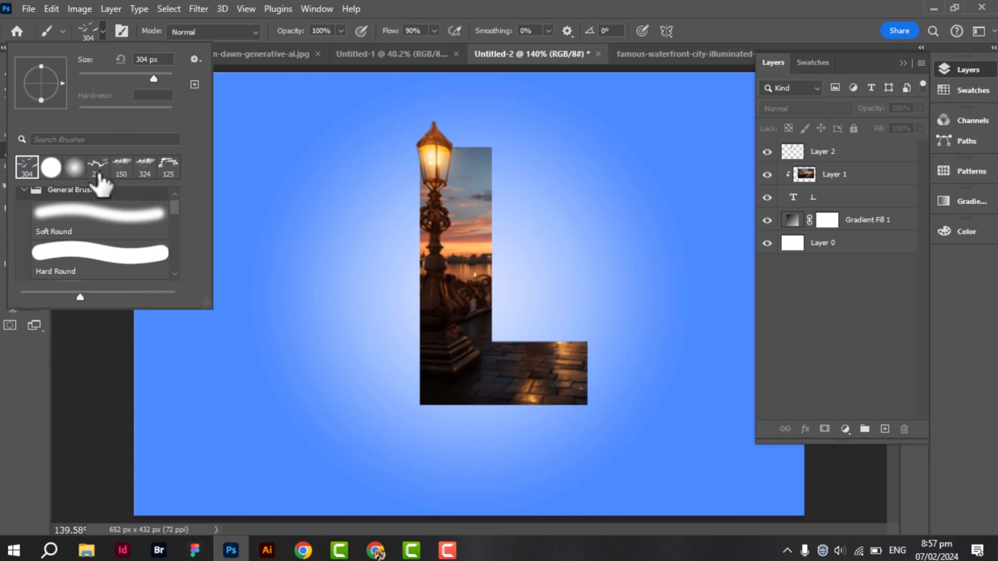
{"action": "left_click", "coordinate": [98, 168]}
{"action": "left_click", "coordinate": [50, 342]}
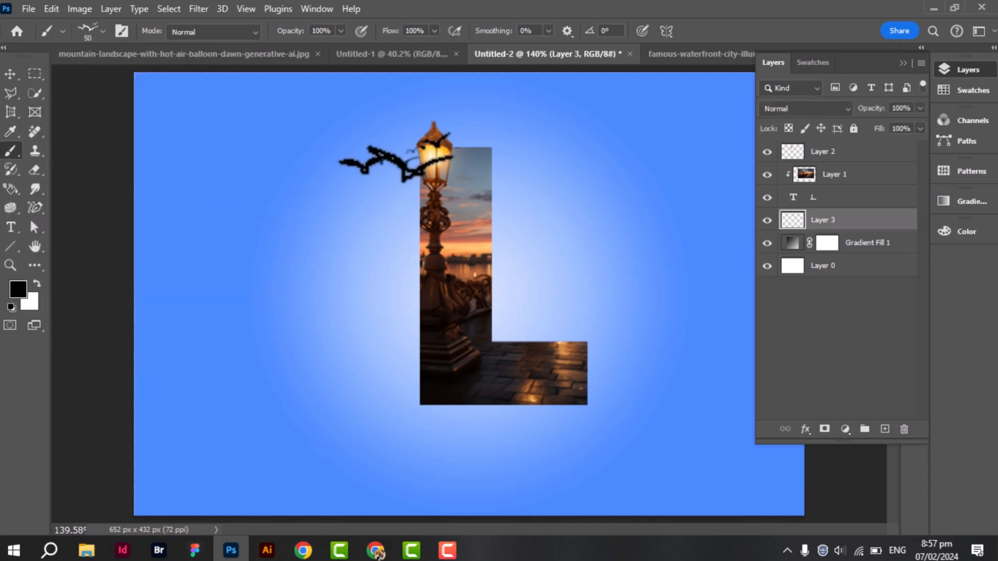
{"action": "left_click", "coordinate": [10, 74]}
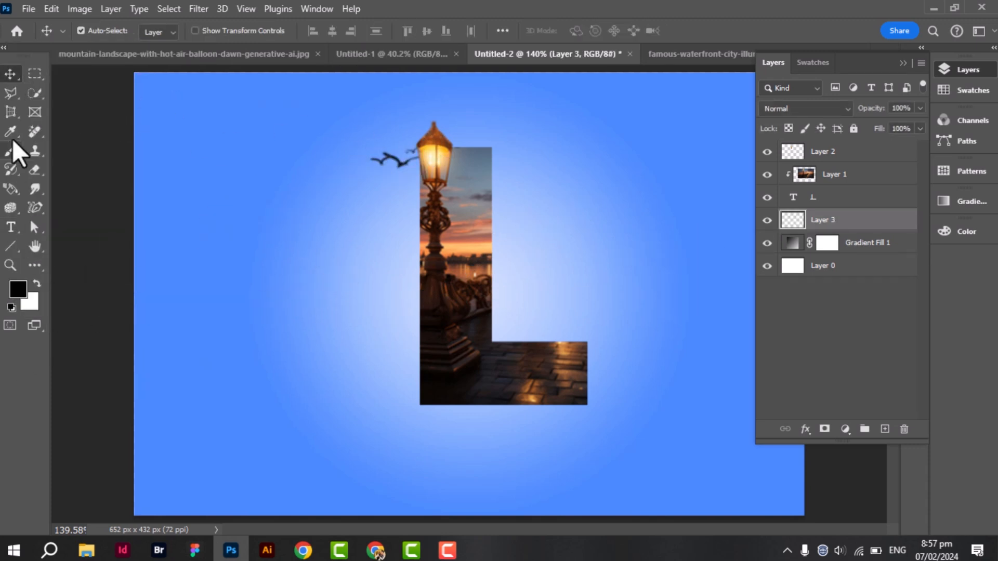
Step: Switch from the bird brush to a round brush and sample a dark color from the L's base
{"action": "right_click", "coordinate": [10, 151]}
{"action": "left_click", "coordinate": [47, 148]}
{"action": "left_click", "coordinate": [103, 31]}
{"action": "left_click", "coordinate": [99, 258]}
{"action": "left_click", "coordinate": [24, 380]}
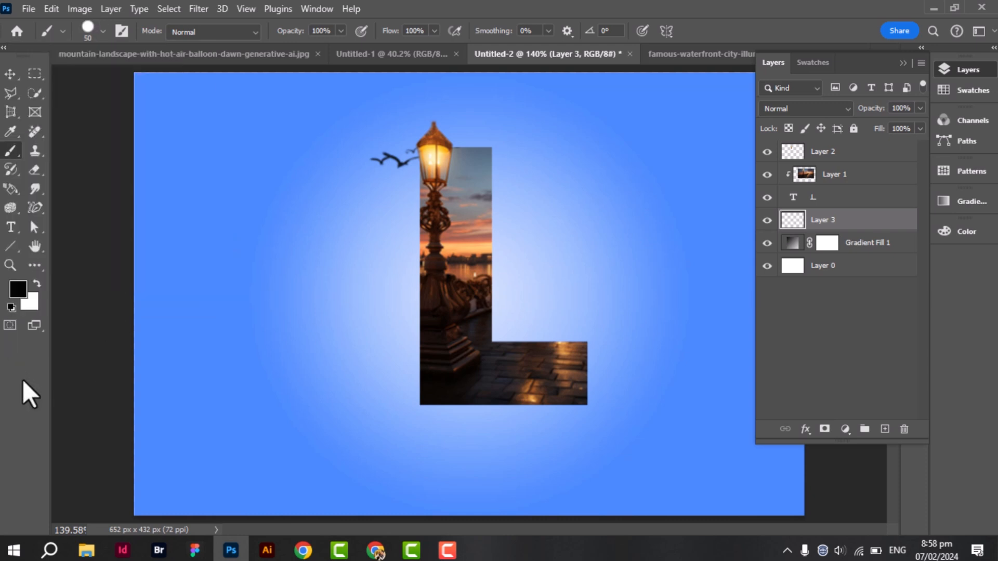
{"action": "left_click", "coordinate": [502, 370], "text": "alt"}
Step: Paint a single dark dab below the L on a new topmost layer with a 90 px soft round brush
{"action": "key", "text": "v"}
{"action": "key", "text": "ctrl+shift+alt+n"}
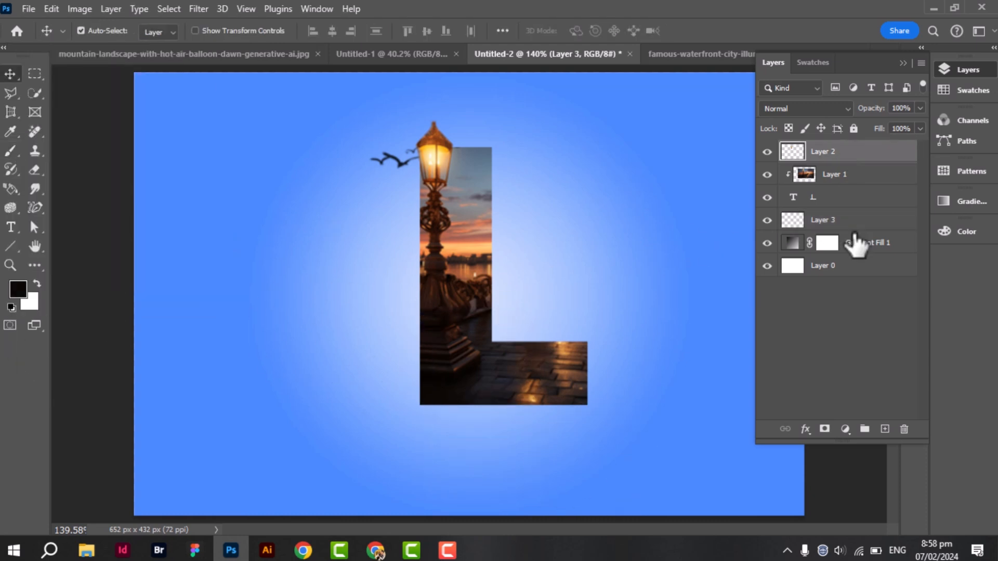
{"action": "left_click", "coordinate": [11, 151]}
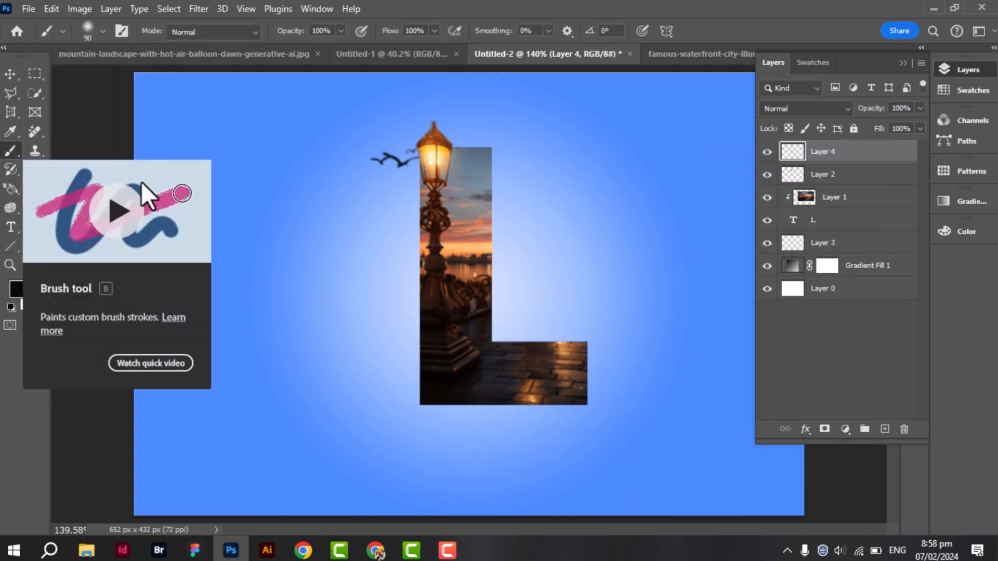
{"action": "left_click", "coordinate": [474, 375], "text": "alt"}
{"action": "left_click", "coordinate": [473, 448]}
Step: Flatten and widen the dark dab with Free Transform into an elliptical shadow beneath the L
{"action": "key", "text": "v"}
{"action": "key", "text": "ctrl+t"}
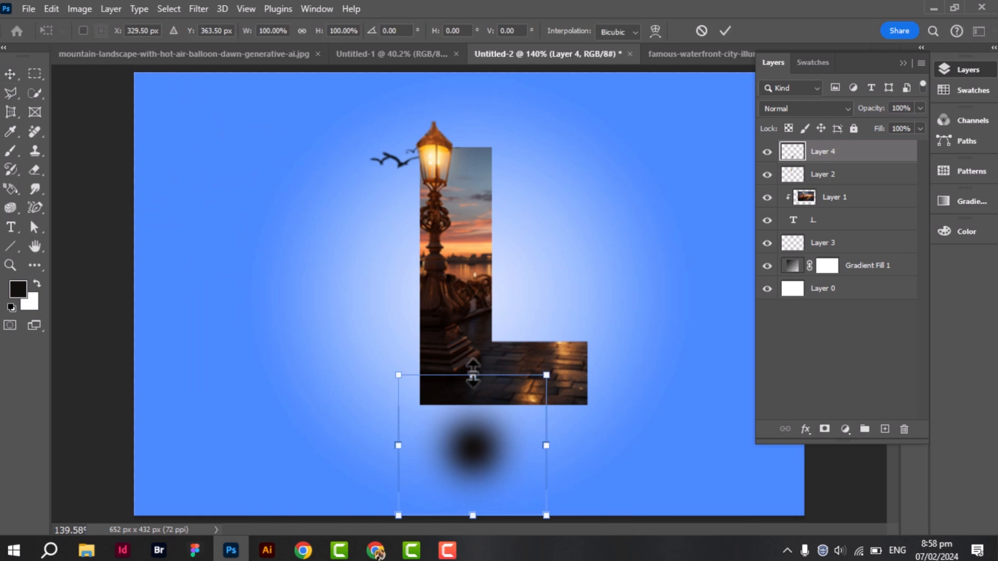
{"action": "left_click_drag", "start_coordinate": [472, 374], "coordinate": [473, 451]}
{"action": "left_click_drag", "start_coordinate": [546, 461], "coordinate": [579, 477]}
{"action": "mouse_move", "coordinate": [488, 452]}
{"action": "left_mouse_down"}
{"action": "mouse_move", "coordinate": [470, 442]}
{"action": "mouse_move", "coordinate": [481, 444]}
{"action": "left_mouse_up"}
{"action": "key", "text": "Return"}
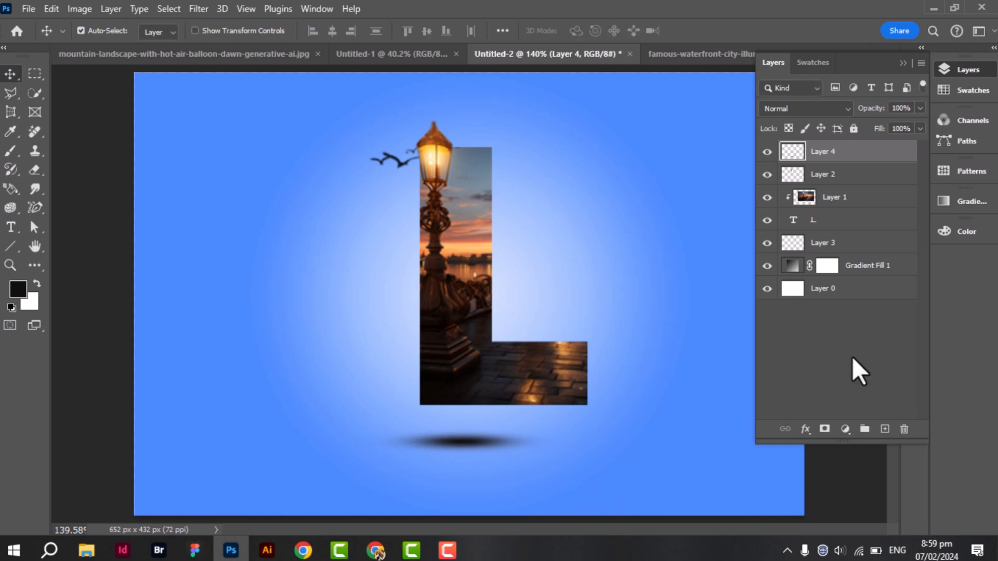
Step: Deselect all layers, collapse the layer list to review the L artwork, and view the D artwork in Untitled-1
{"action": "left_click", "coordinate": [856, 352]}
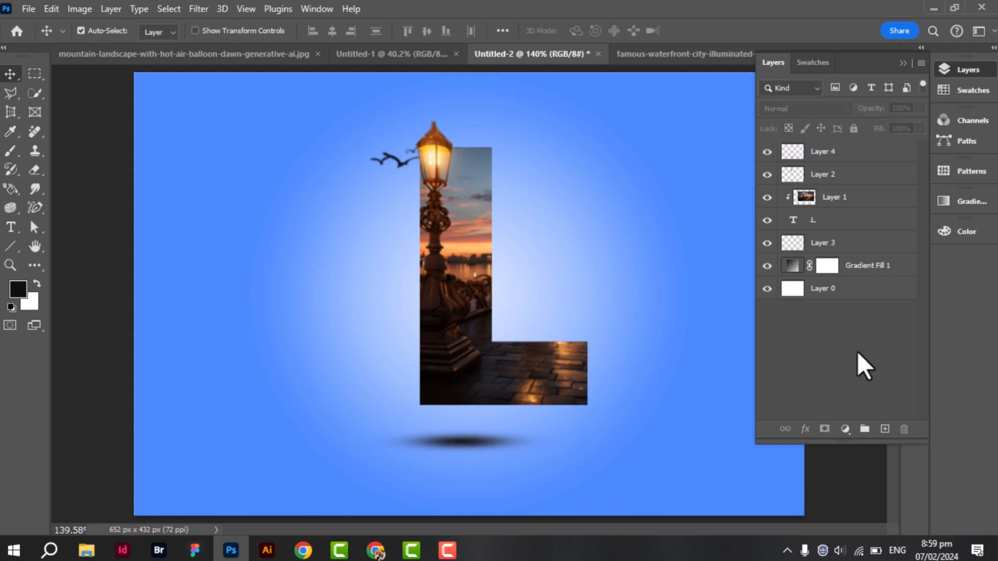
{"action": "left_click", "coordinate": [905, 63]}
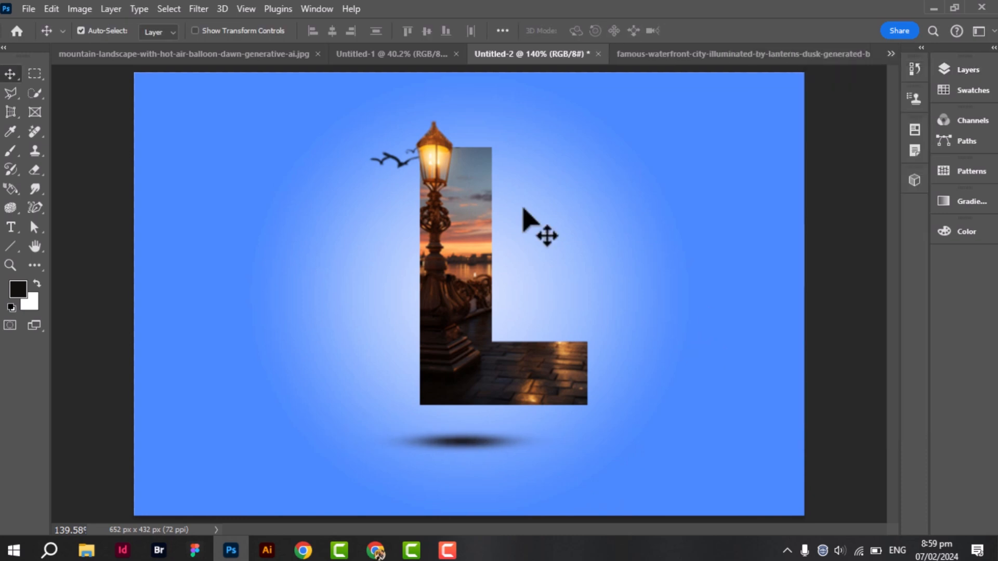
{"action": "left_click", "coordinate": [390, 54]}
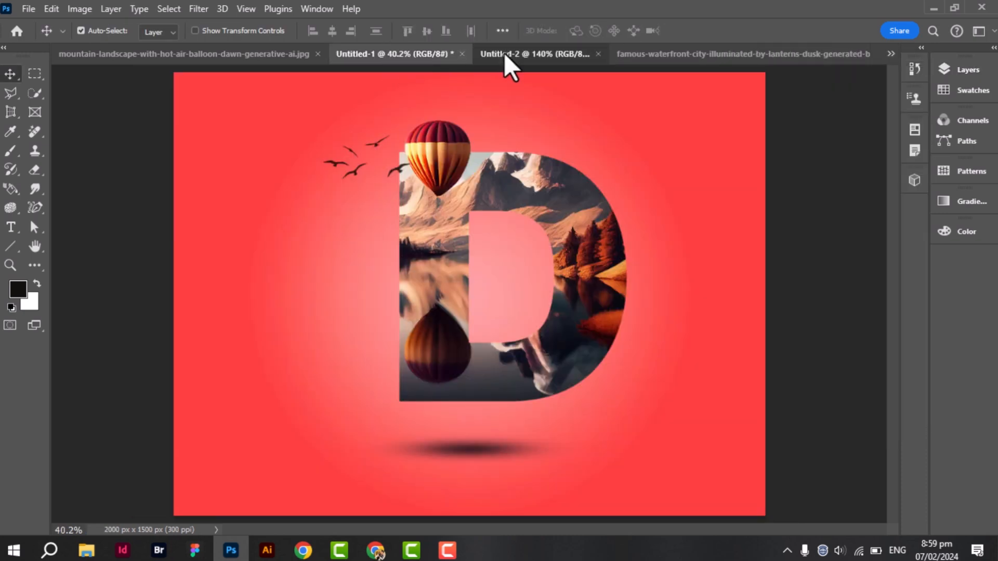